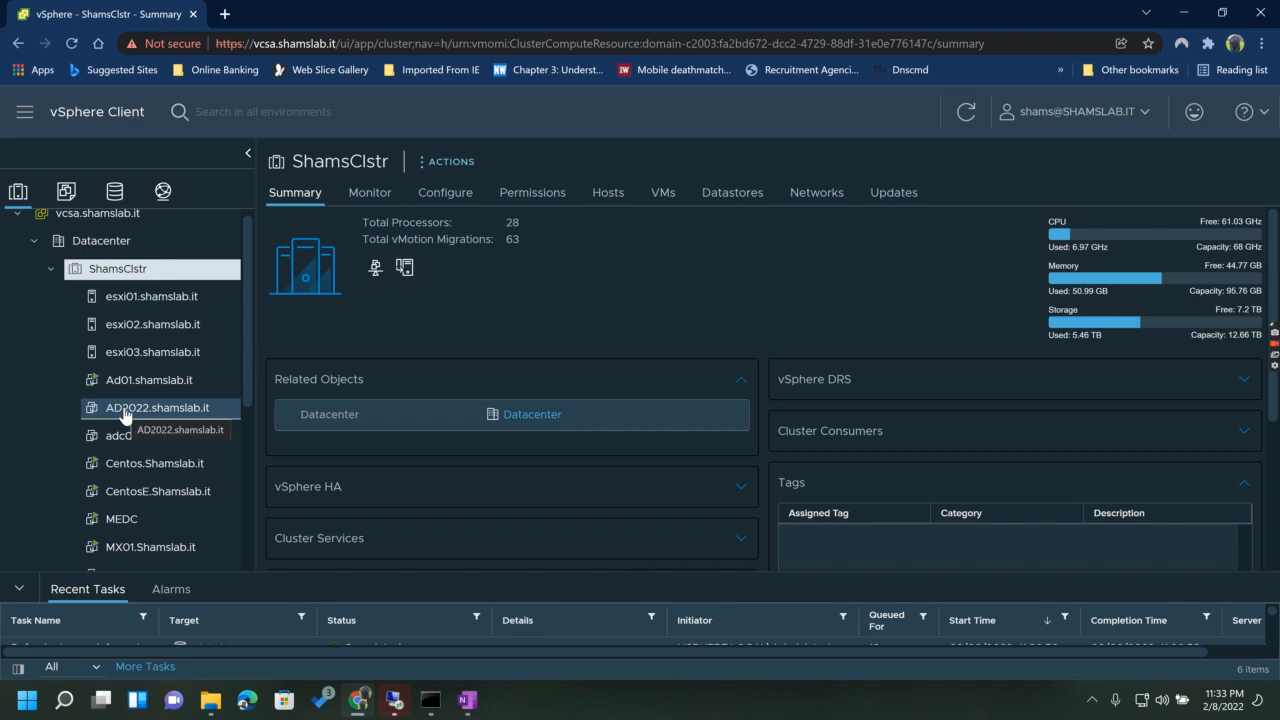
Step: Delete the AD2022.shamslab.it virtual machine from disk and confirm the deletion
left_click(125, 415)
right_click(125, 415)
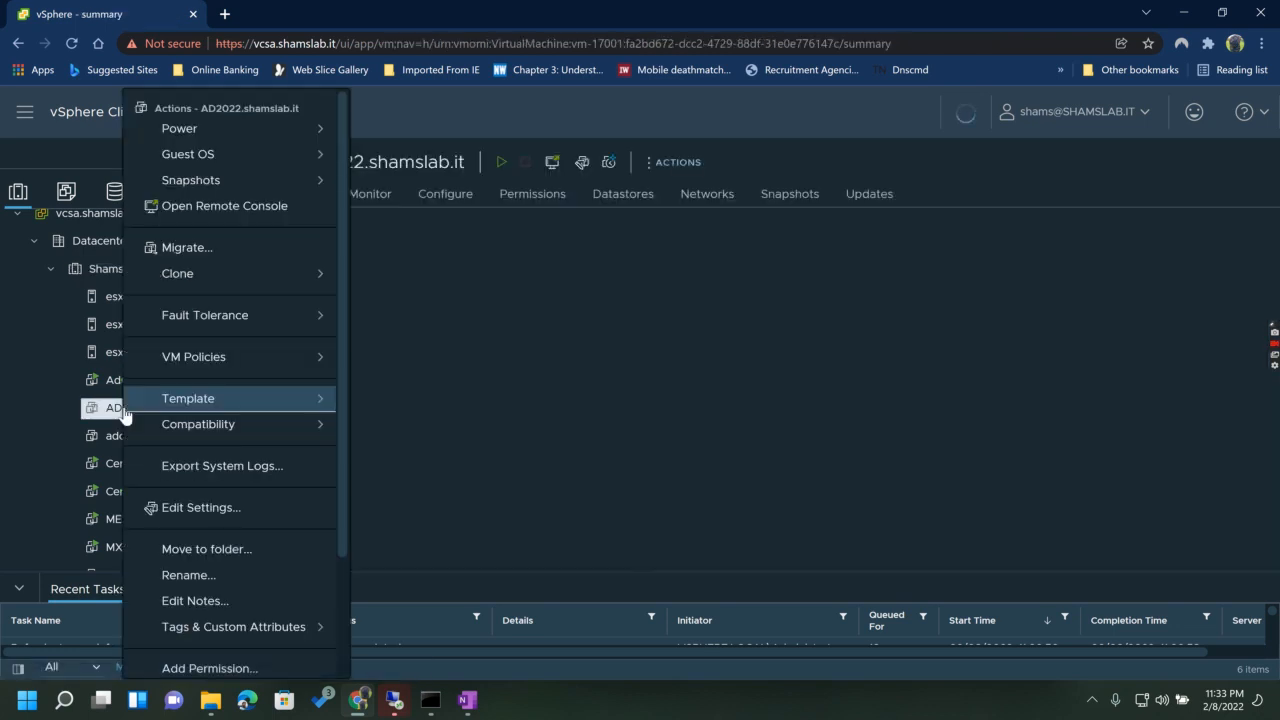
scroll(237, 610, "down", 2)
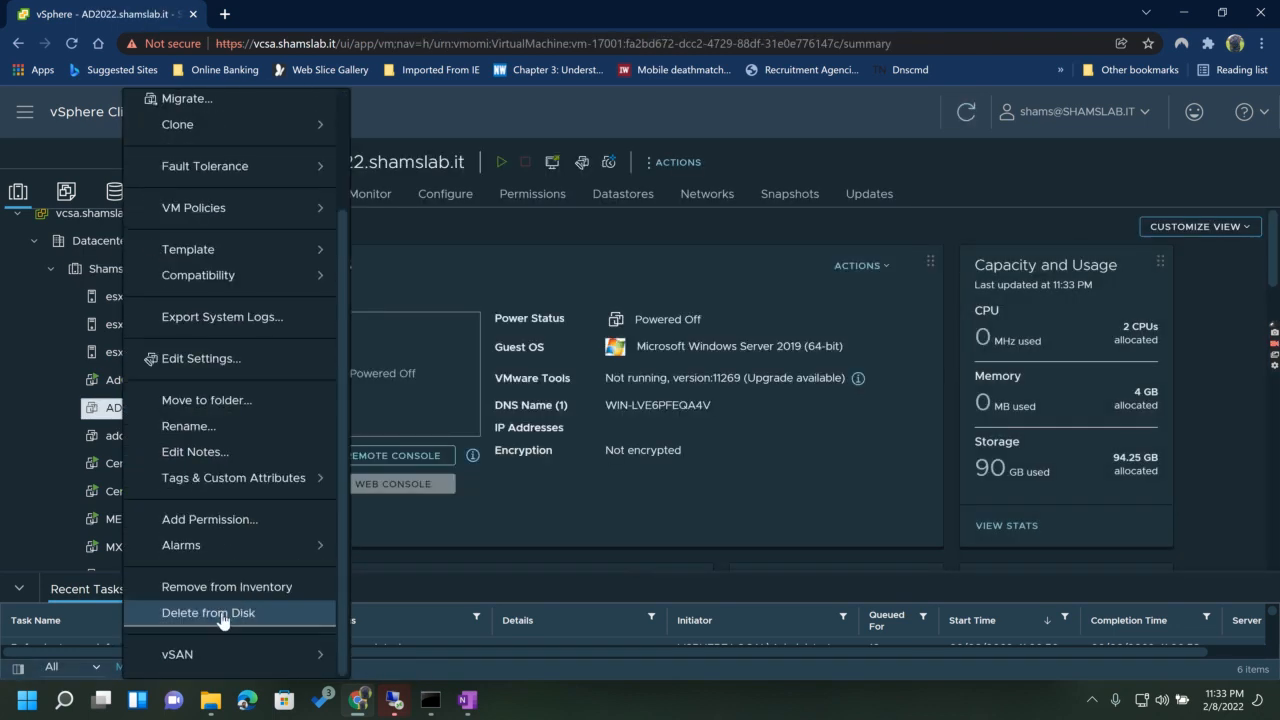
left_click(221, 616)
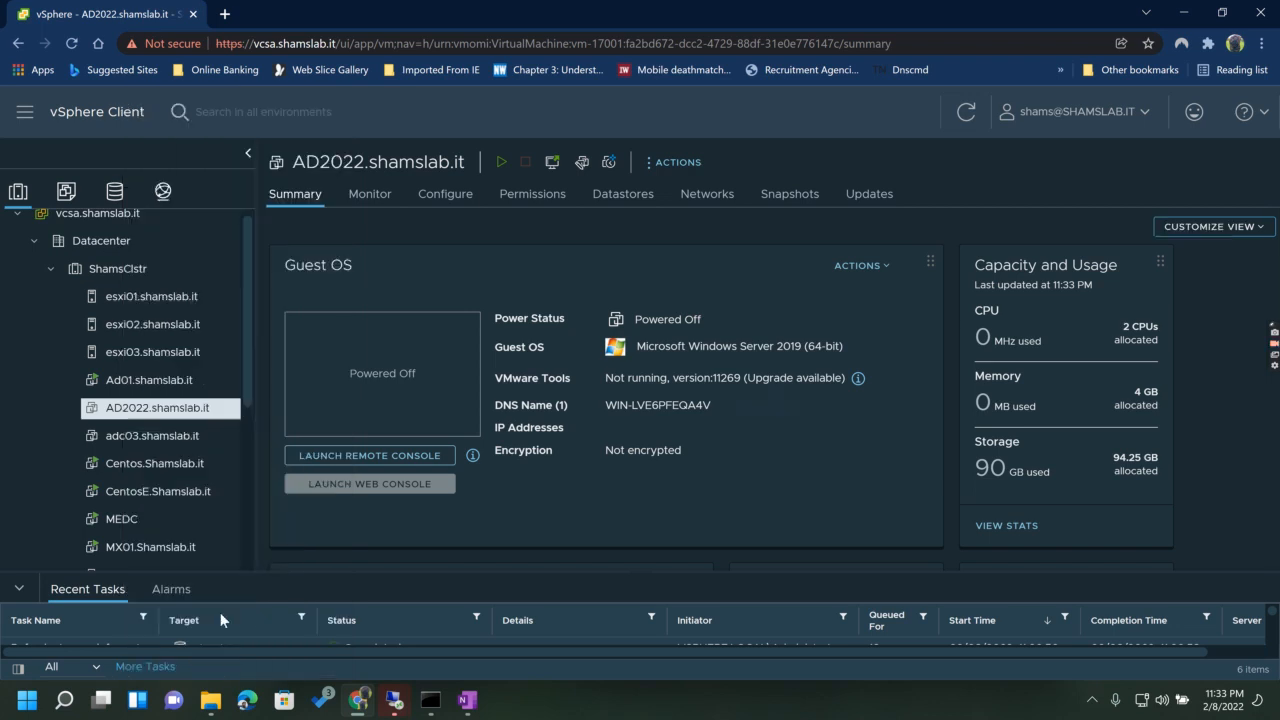
left_click(817, 455)
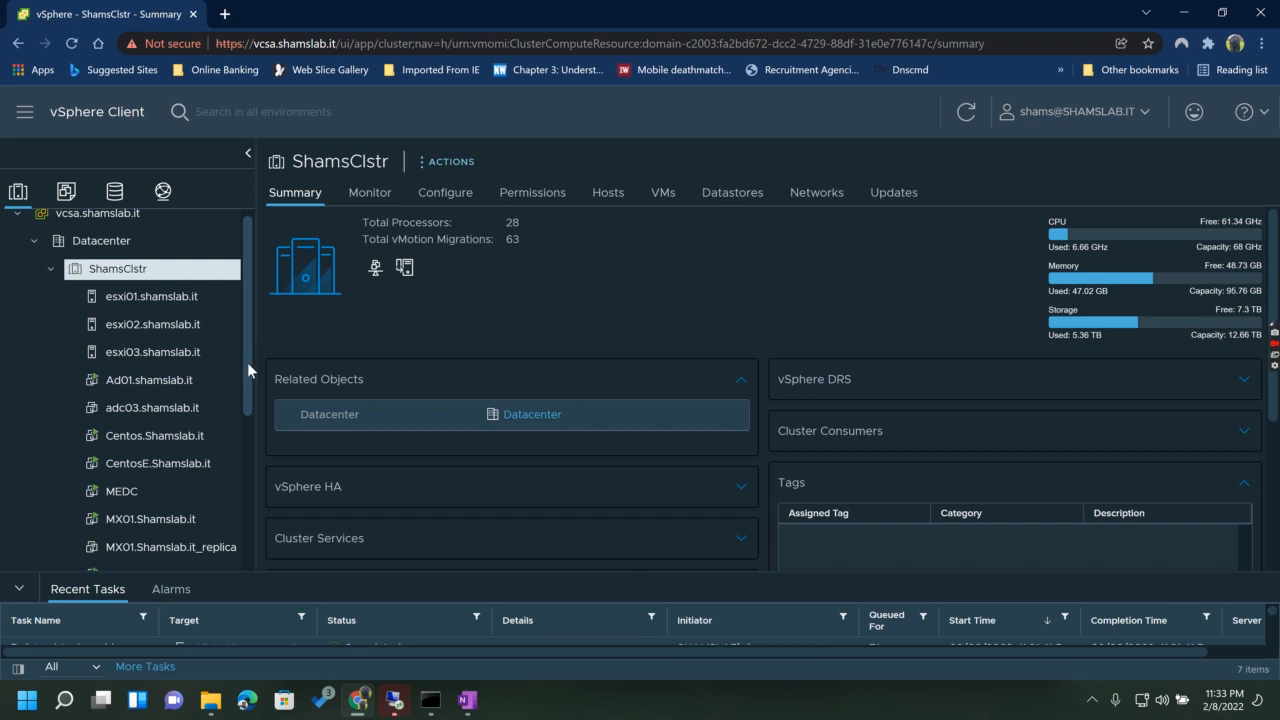
Step: Open the Remote Desktop session to 10.0.0.200 and dismiss the connection error
mouse_move(394, 706)
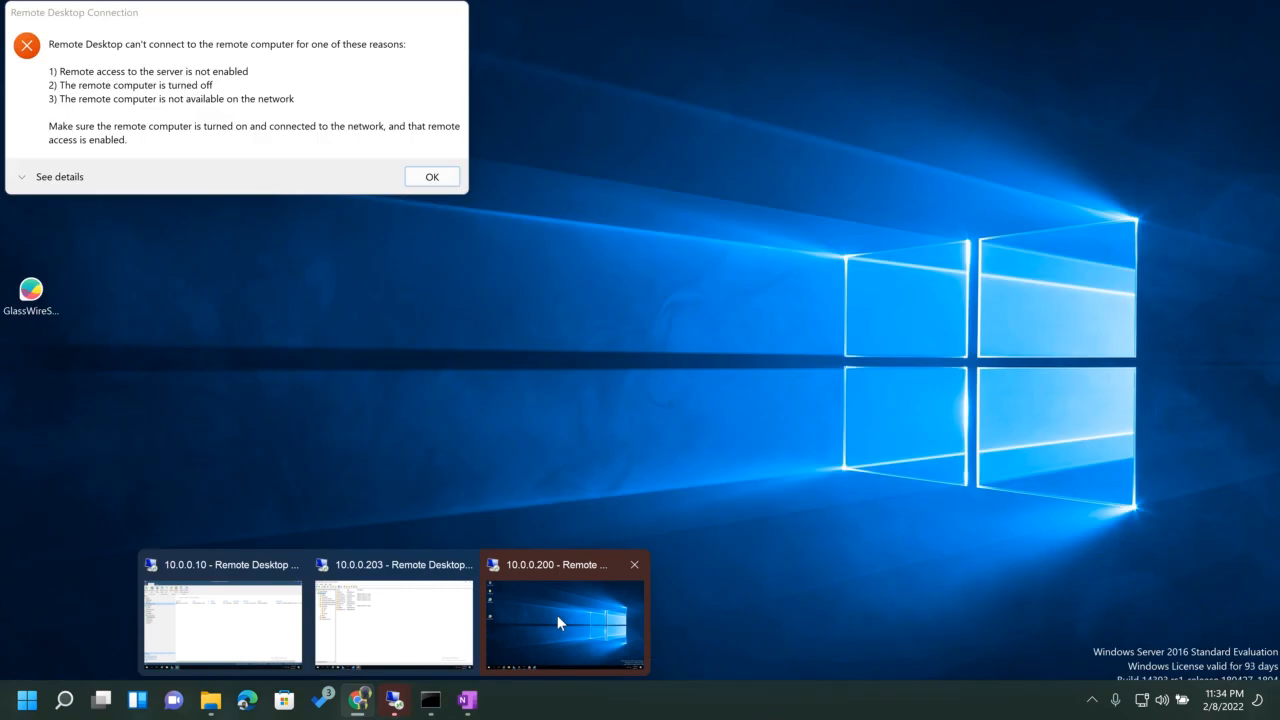
left_click(557, 615)
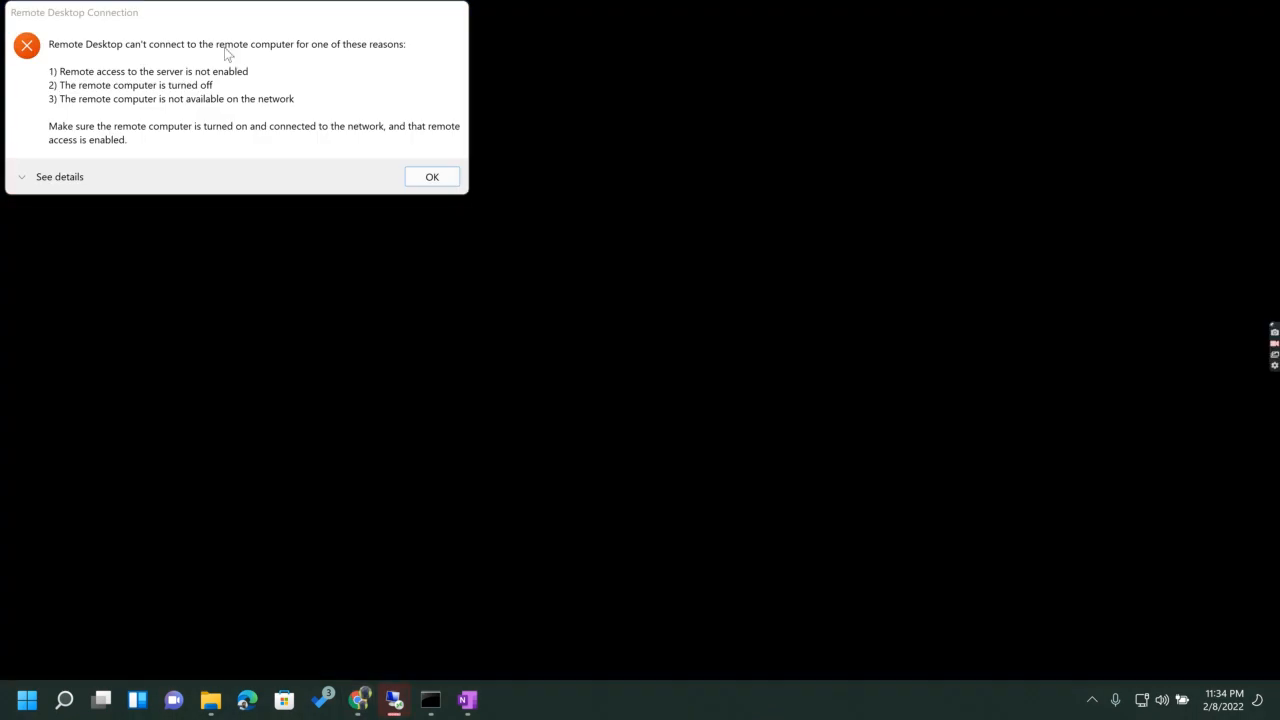
left_click(433, 180)
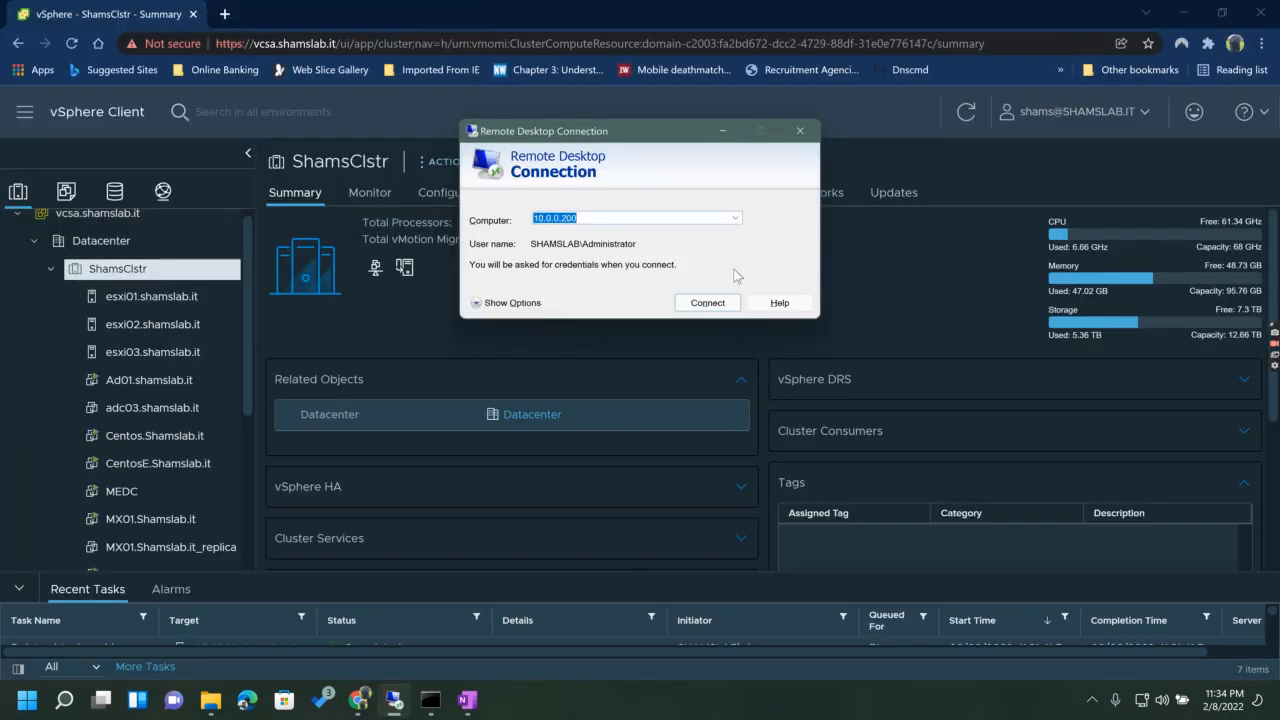
Step: Switch to the 10.0.0.203 session and check adcsrv02.shamslab.it in the shamslab.it domain controller list, leaving the directory server unchanged
mouse_move(394, 706)
left_click(388, 647)
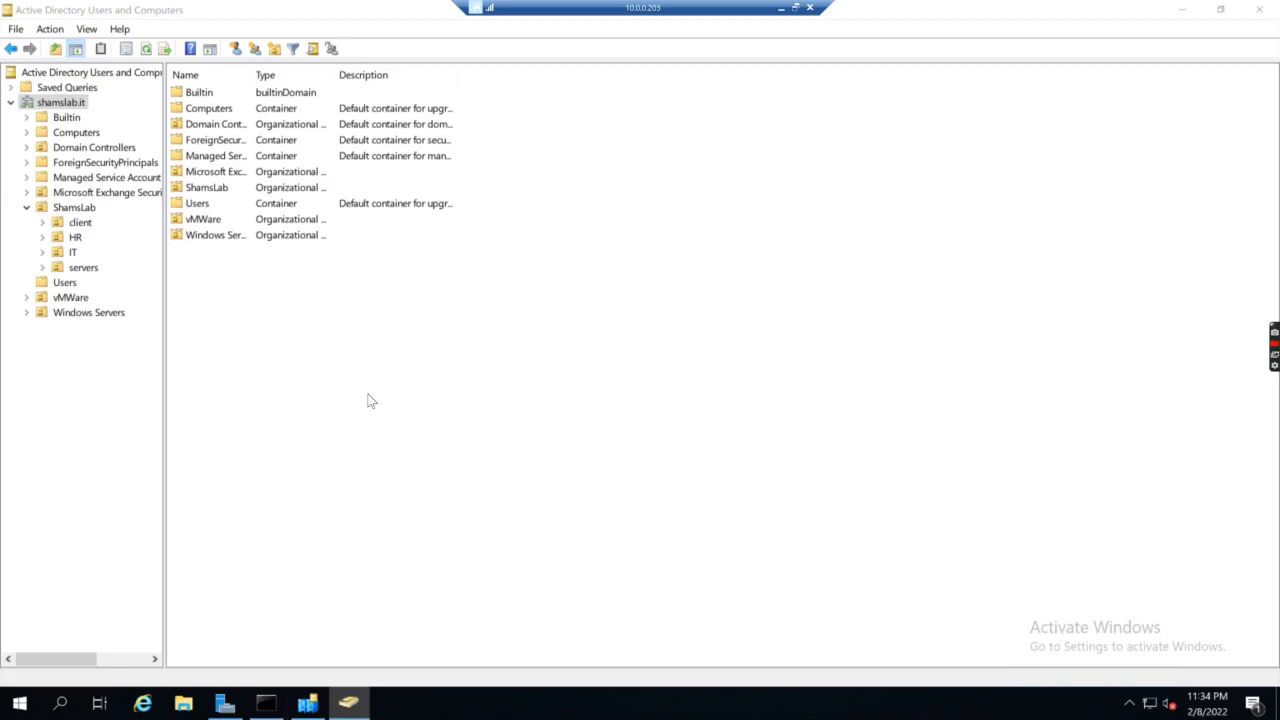
right_click(53, 106)
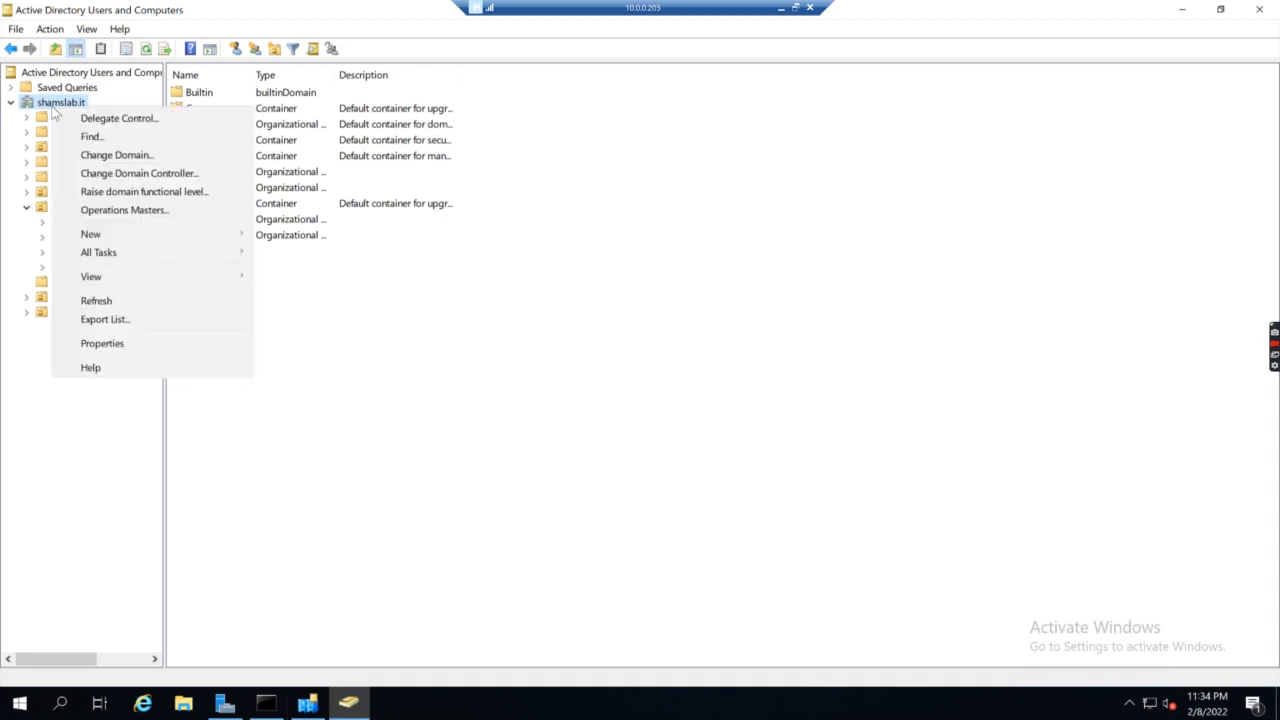
left_click(128, 174)
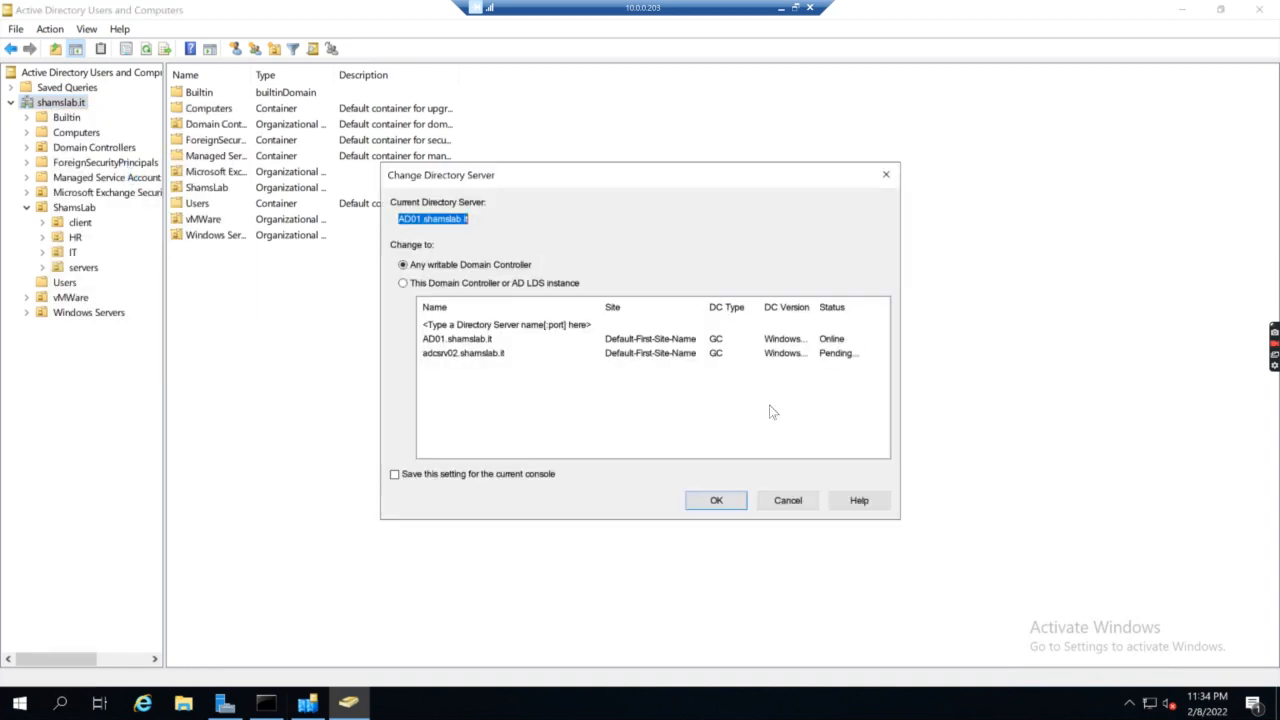
left_click(457, 355)
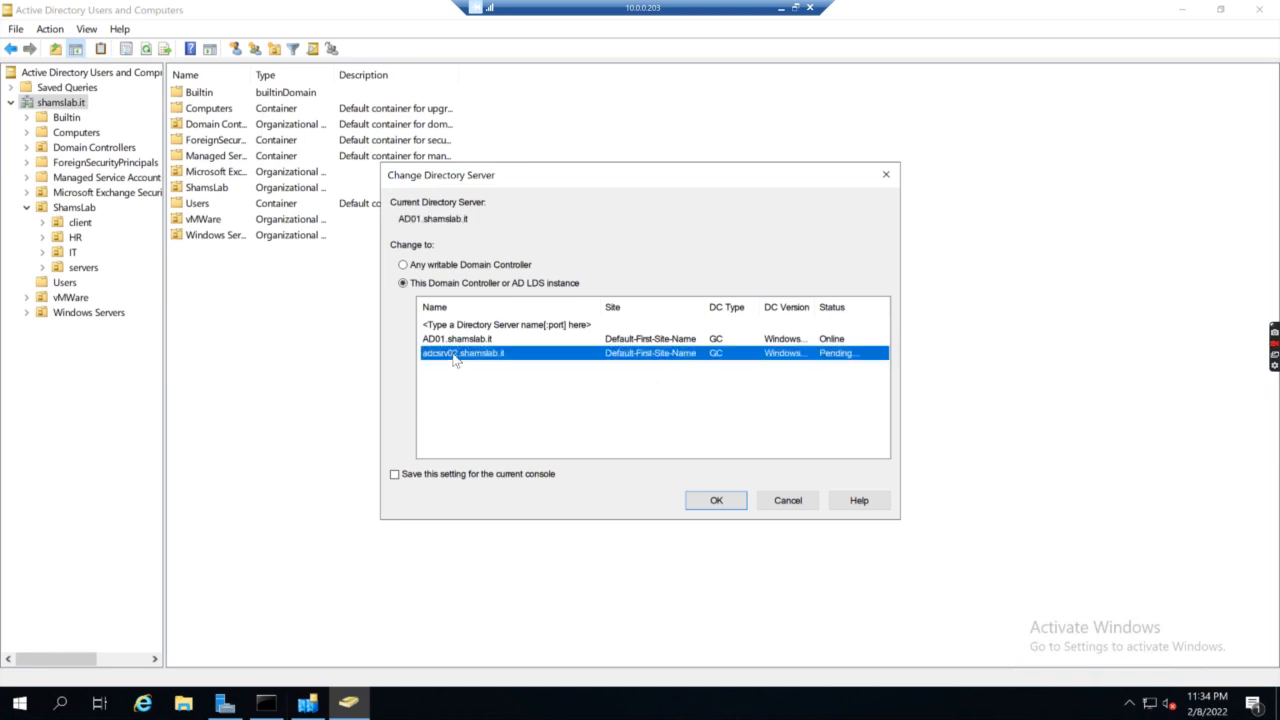
left_click(787, 503)
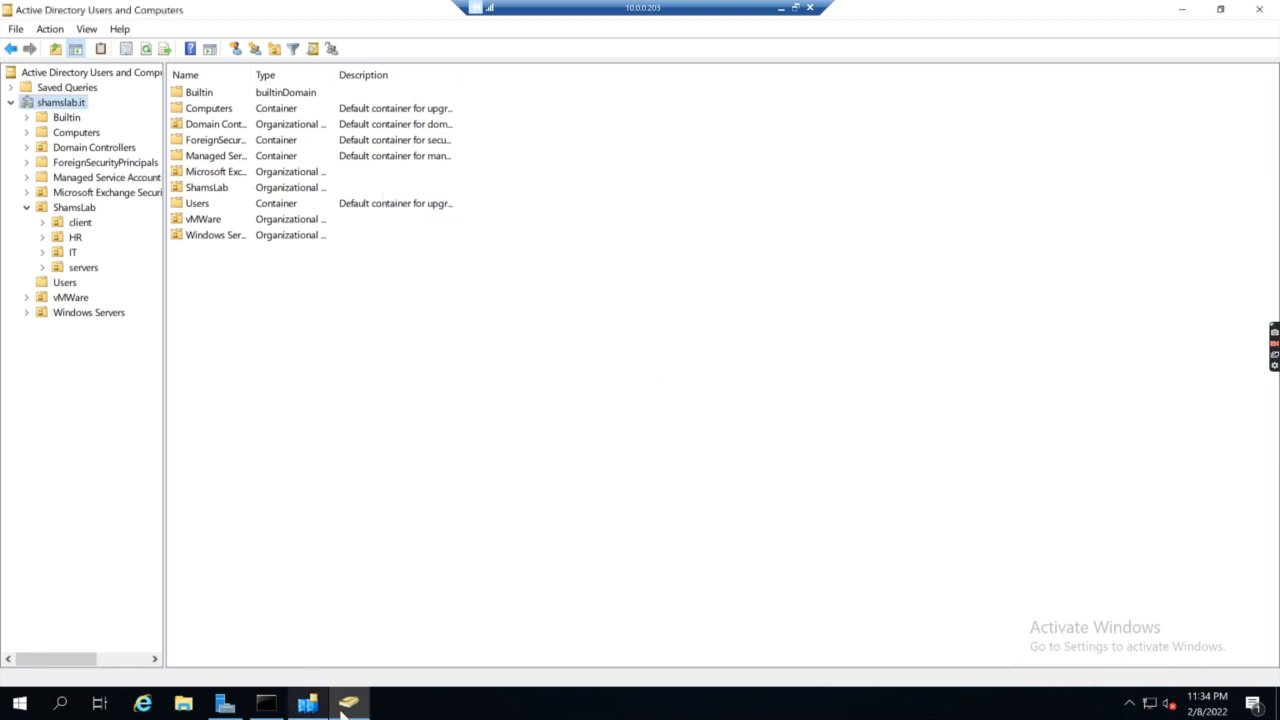
Step: In Active Directory Sites and Services, try to replicate ADCSRV02's connection from AD01, and minimize the open consoles
left_click(318, 707)
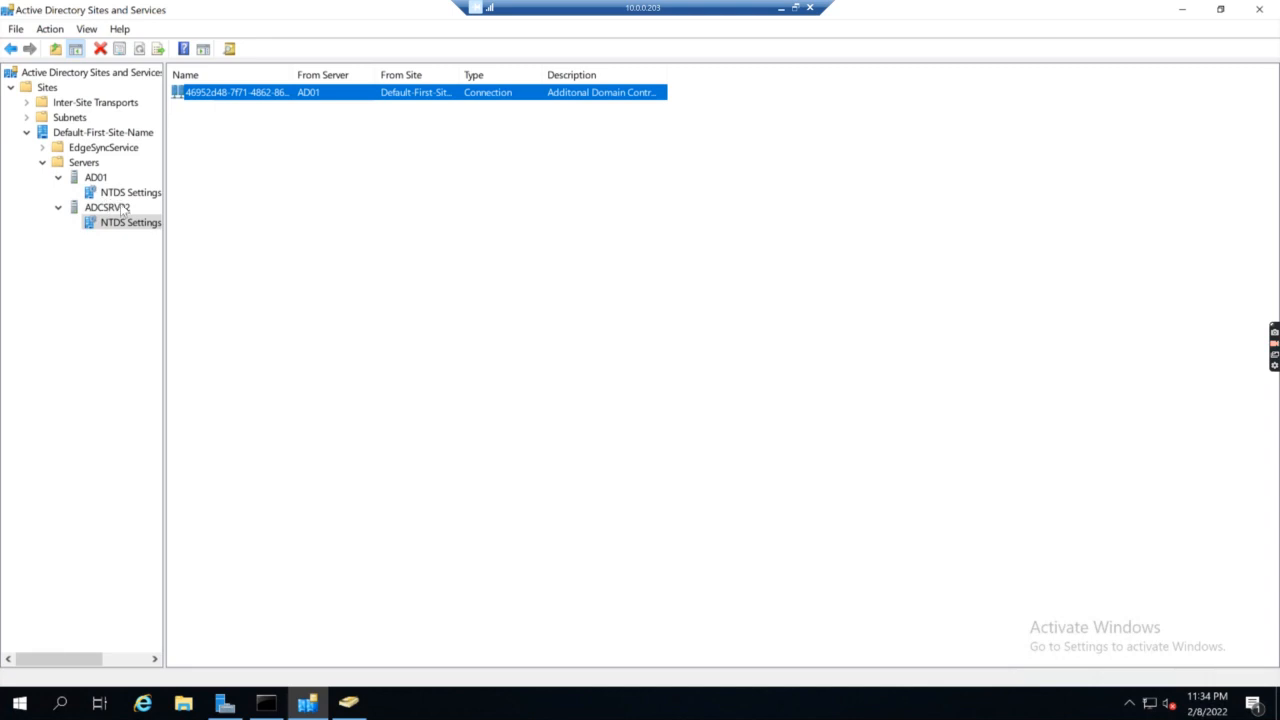
right_click(226, 99)
left_click(265, 130)
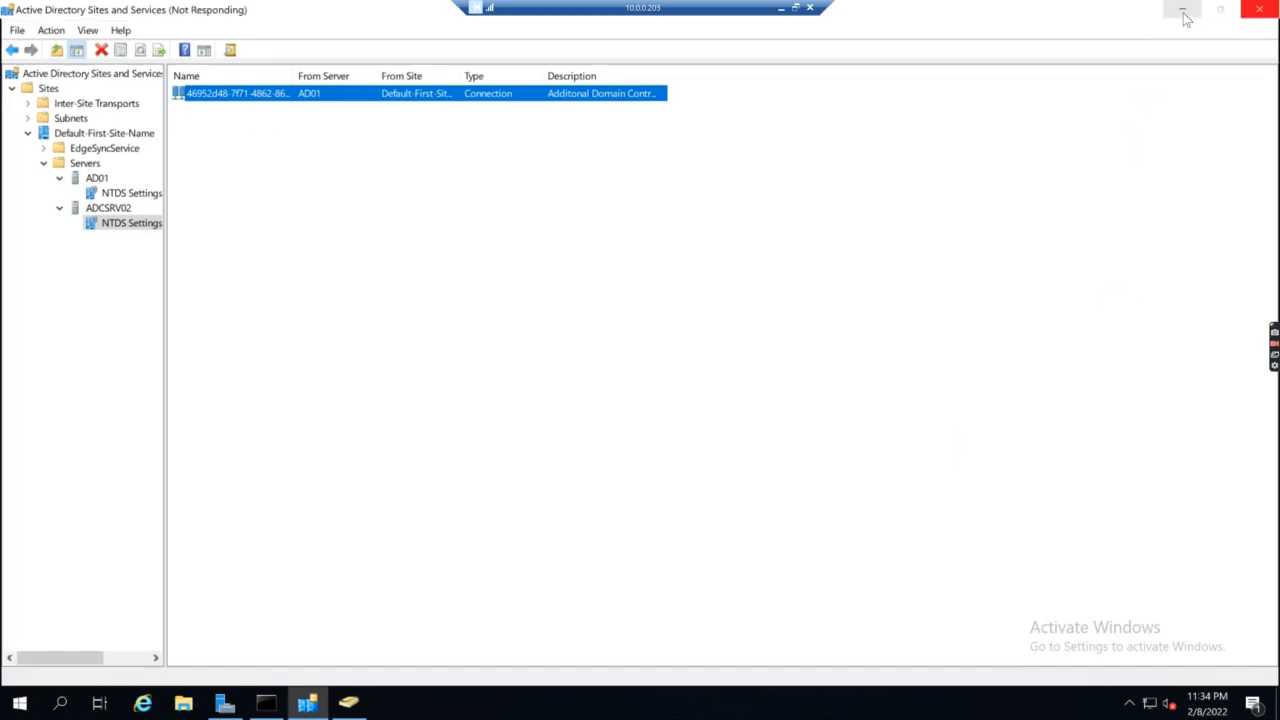
left_click(1183, 12)
left_click(1183, 14)
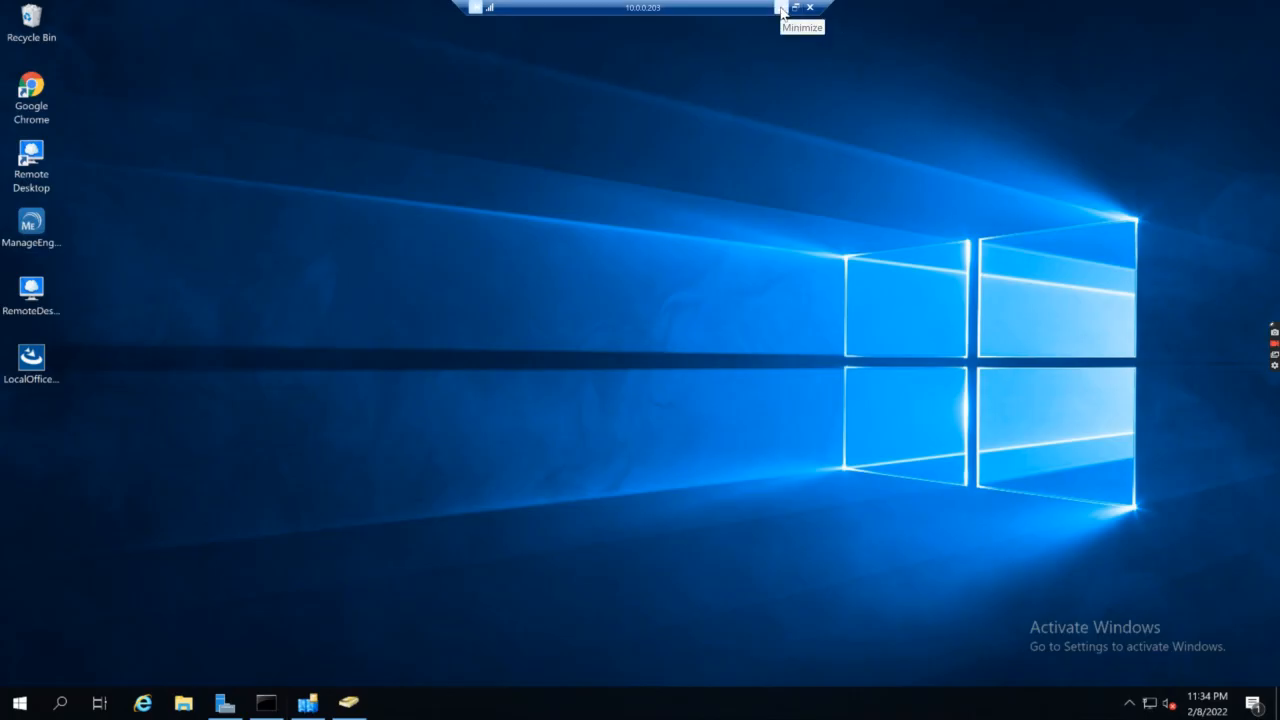
Step: Minimize the 10.0.0.203 session and the Remote Desktop connection dialog, and switch to the 10.0.0.10 session
left_click(781, 10)
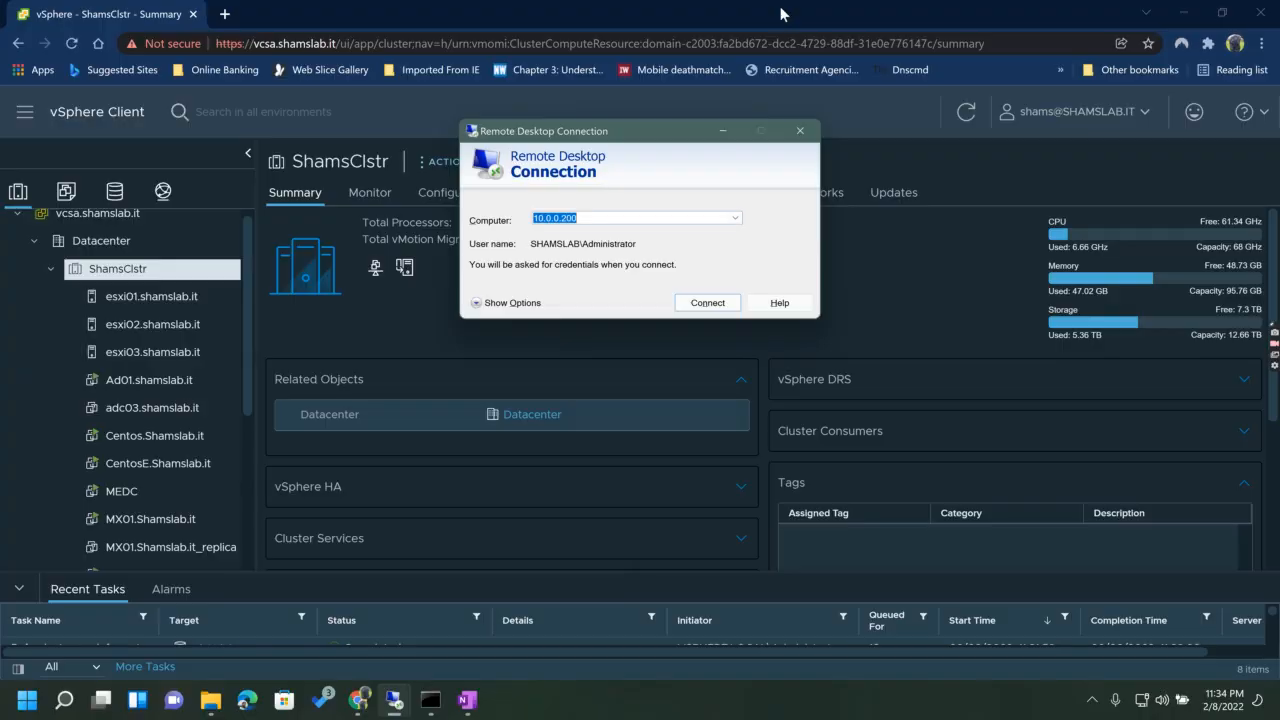
left_click(722, 131)
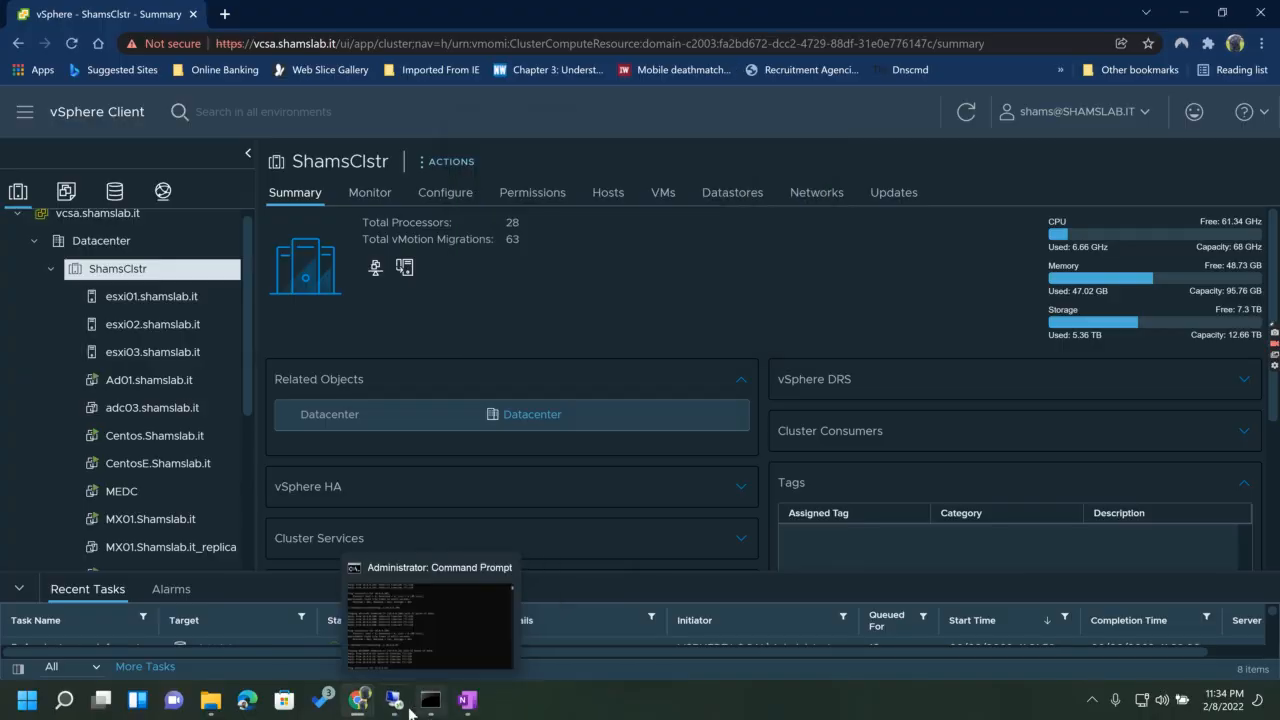
mouse_move(395, 700)
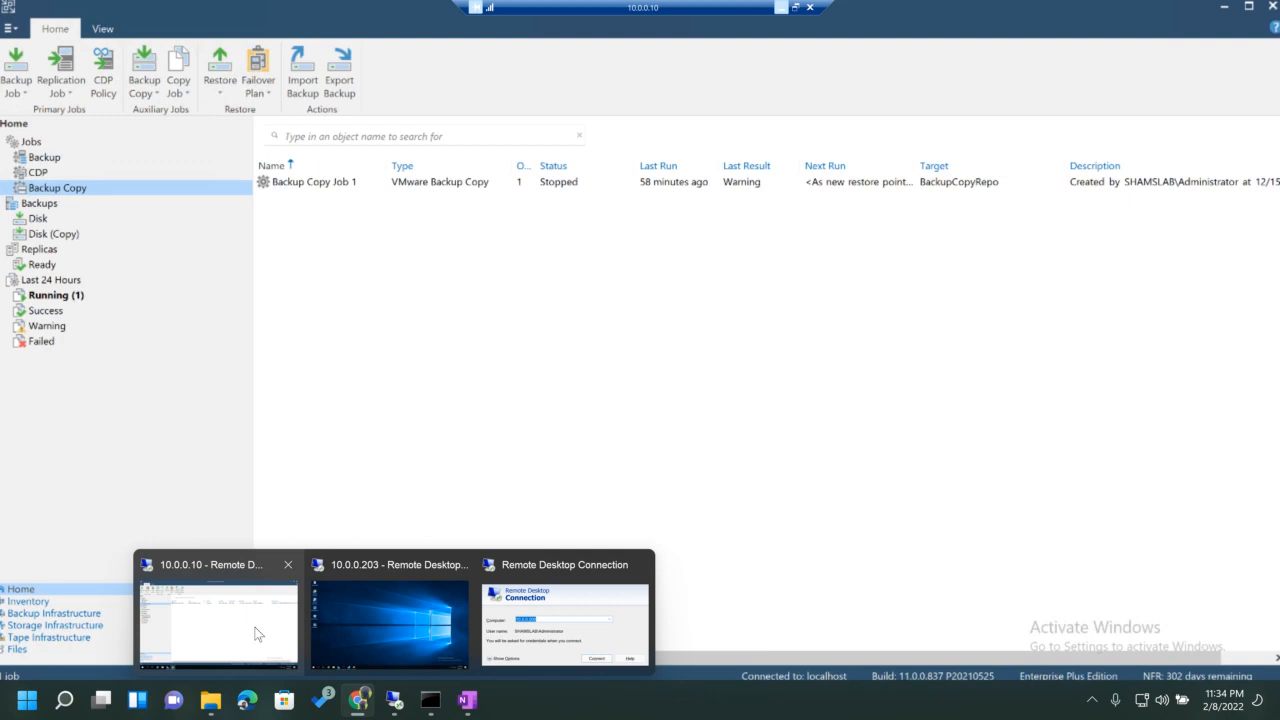
left_click(255, 633)
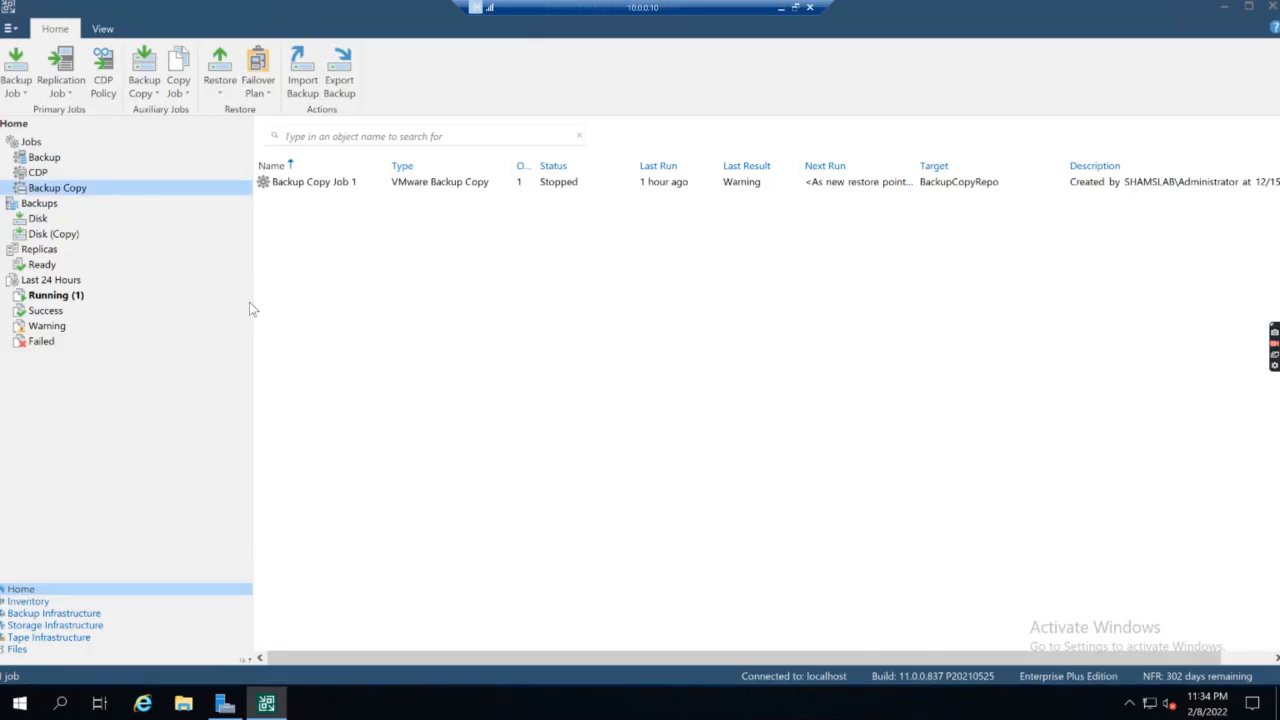
Step: Review the backup jobs and the CDP policies in the backup console
left_click(44, 163)
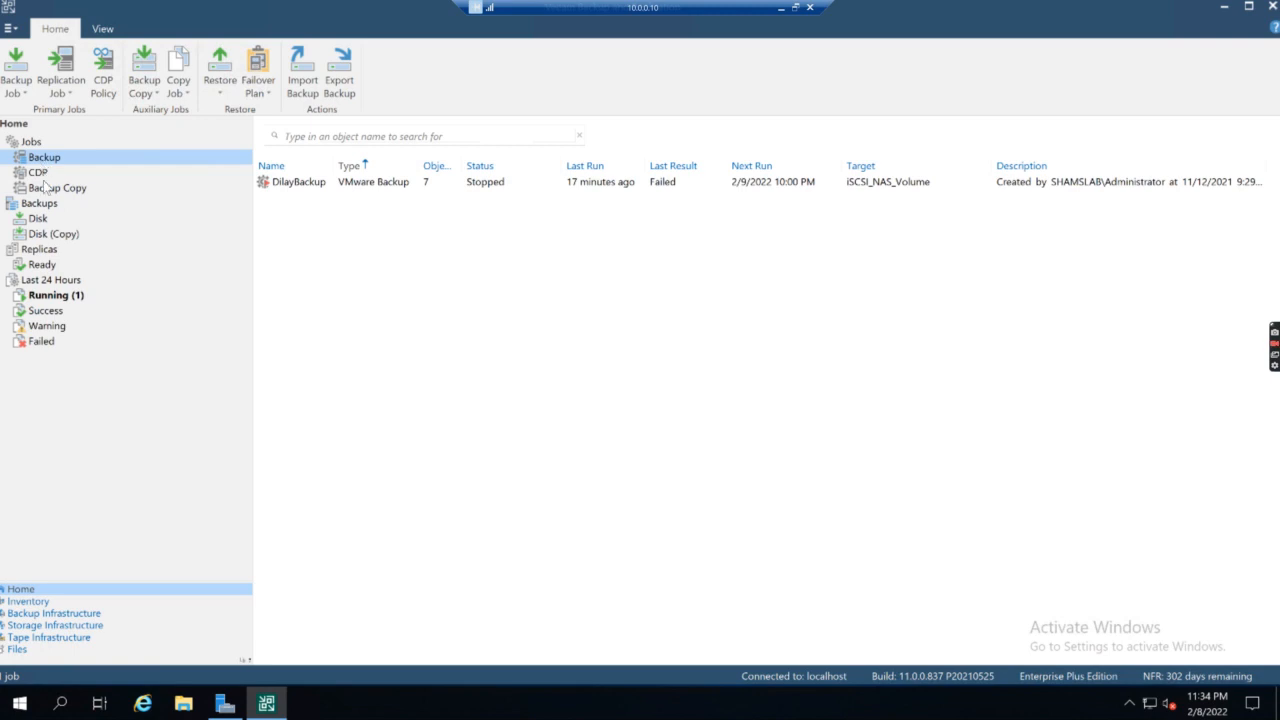
left_click(41, 176)
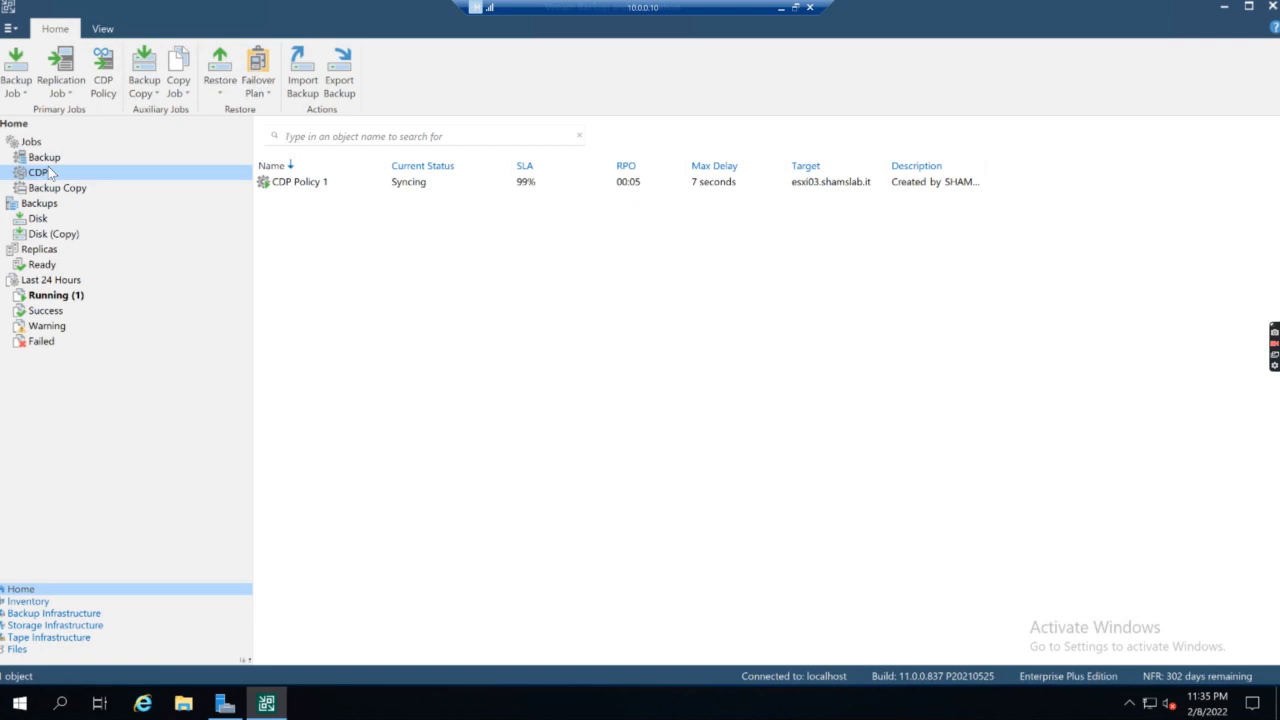
left_click(62, 160)
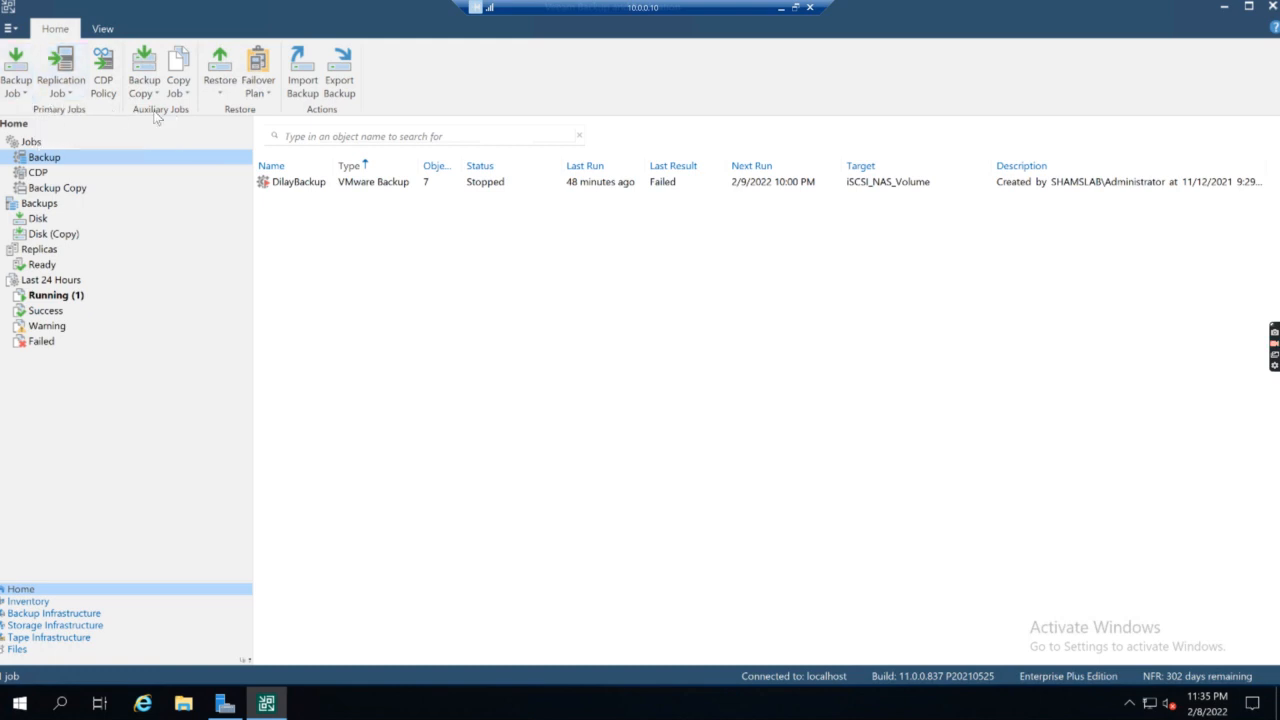
Step: Start a VMware vSphere restore from backup, choosing an entire VM restore with Instant Recovery
left_click(224, 97)
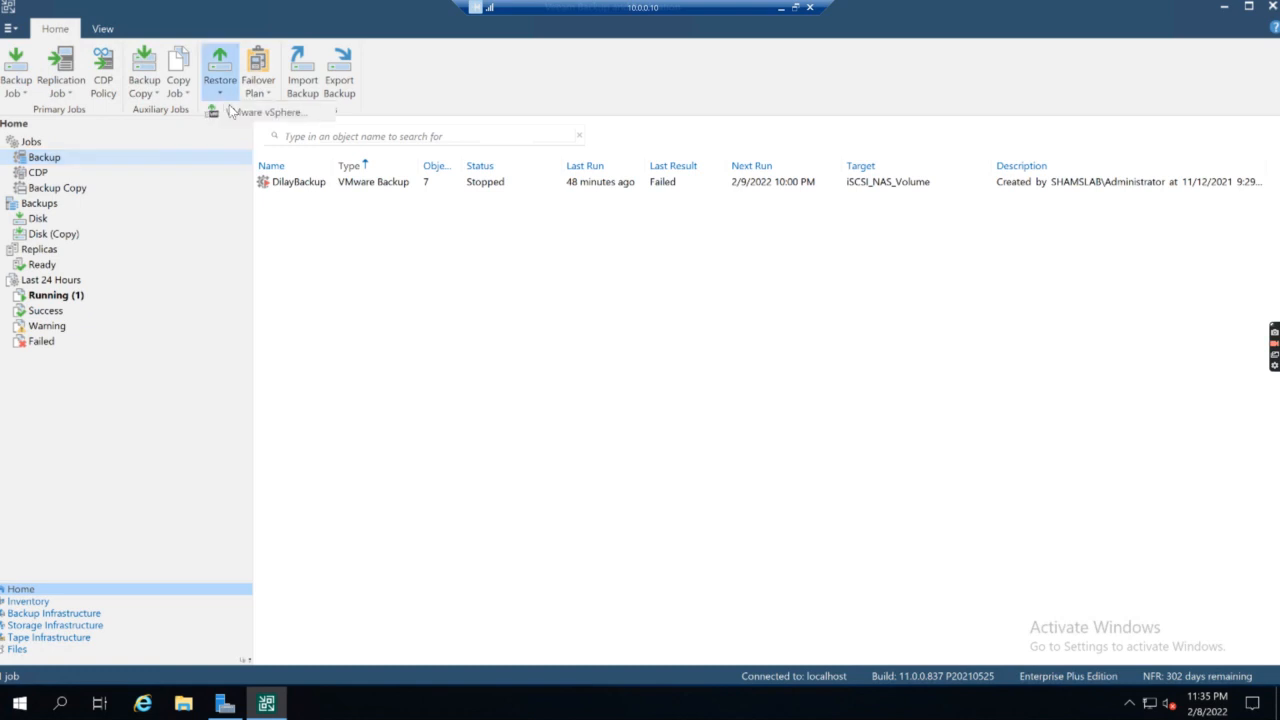
left_click(236, 111)
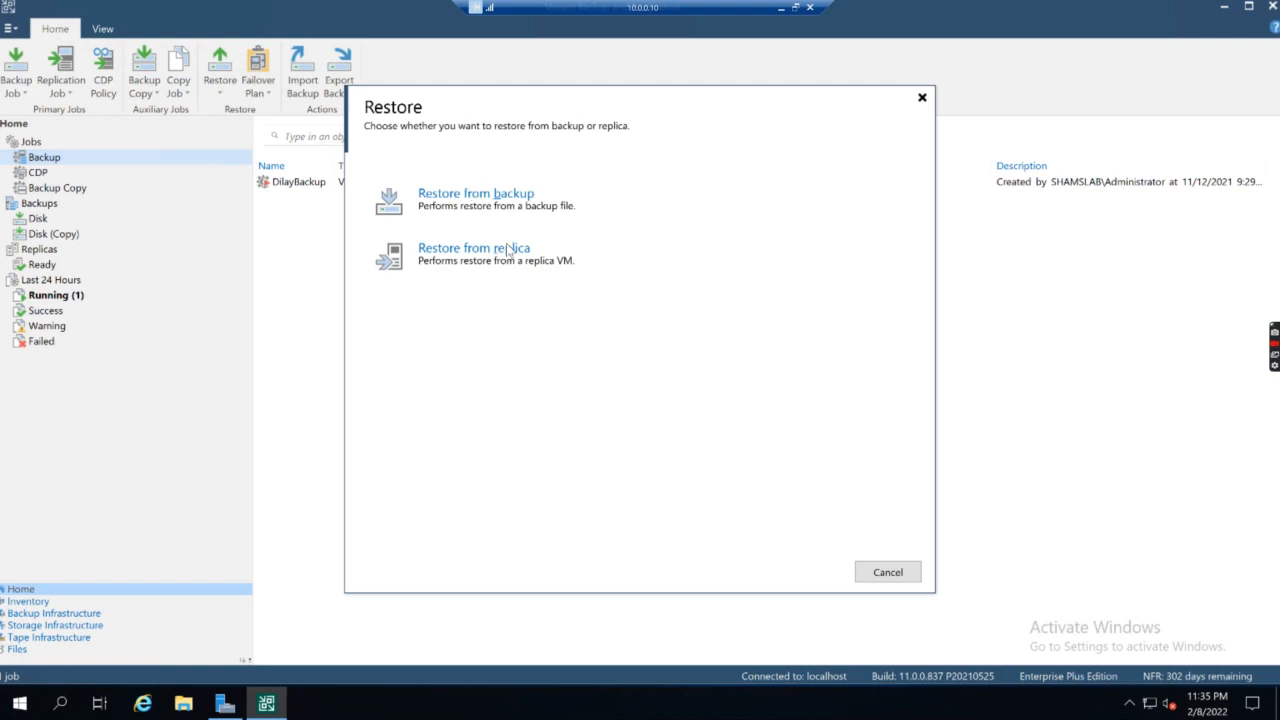
left_click_drag(451, 104, 363, 99)
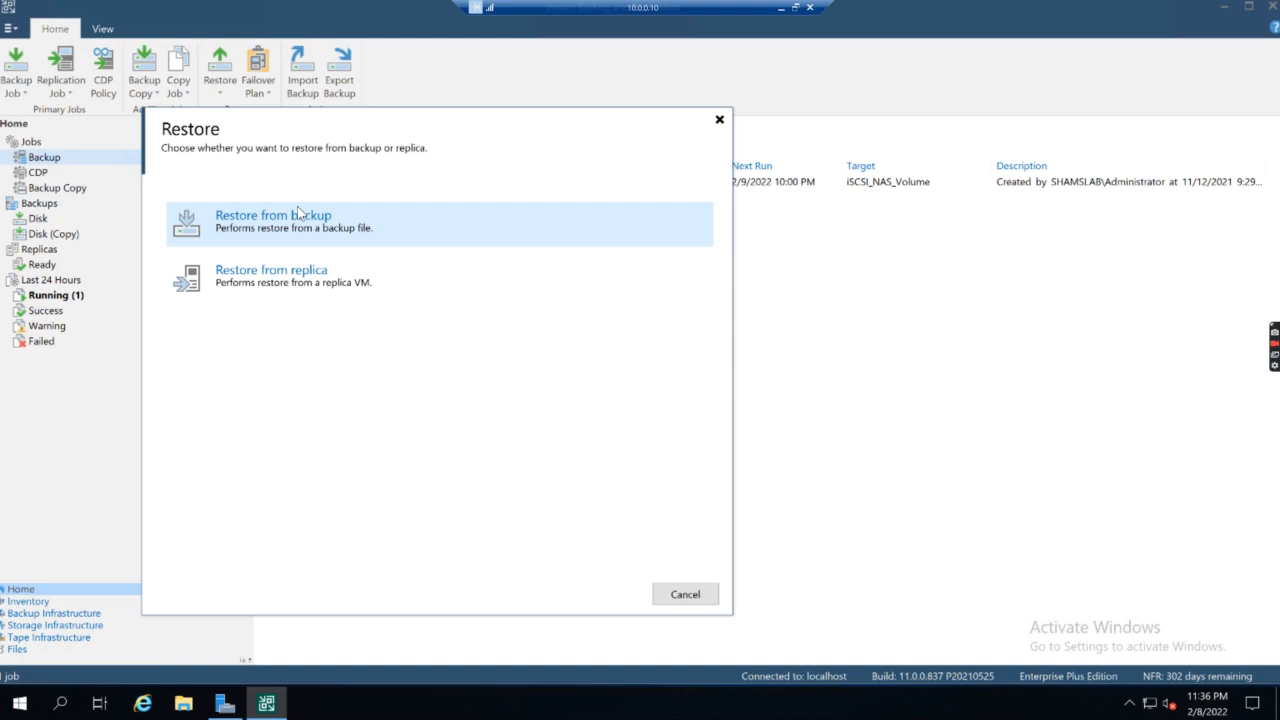
left_click_drag(289, 120, 560, 222)
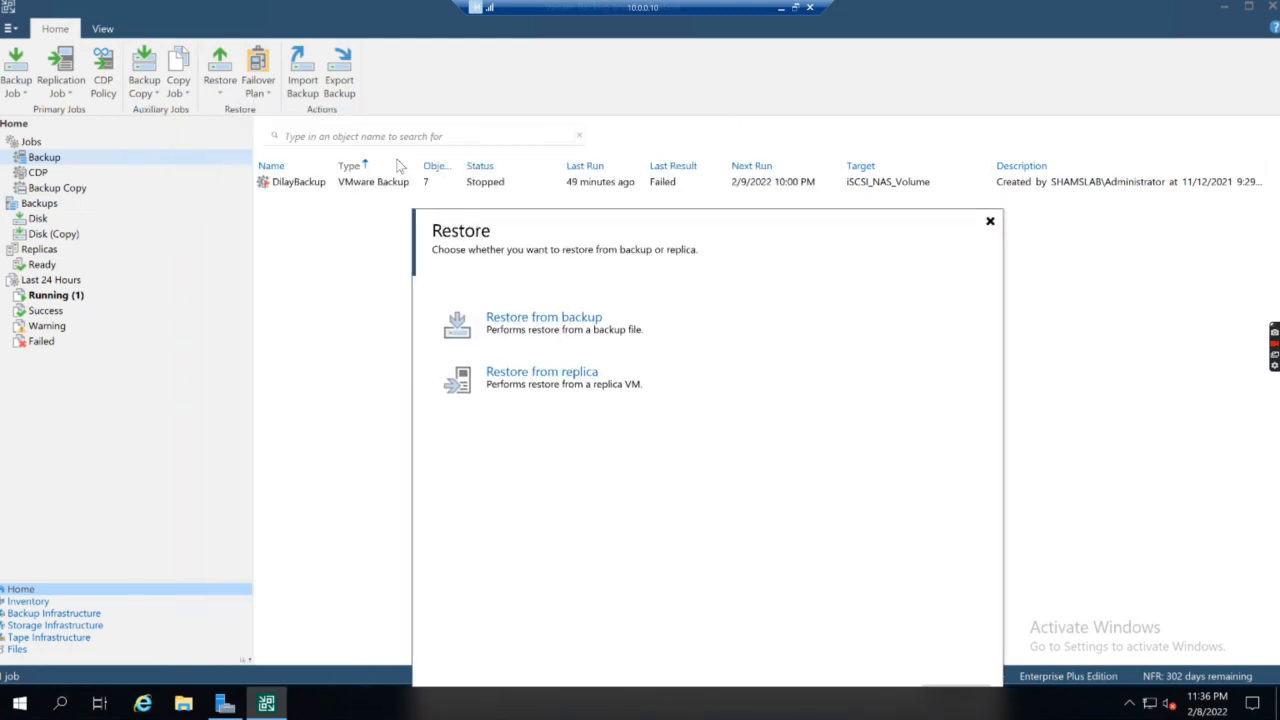
left_click(532, 340)
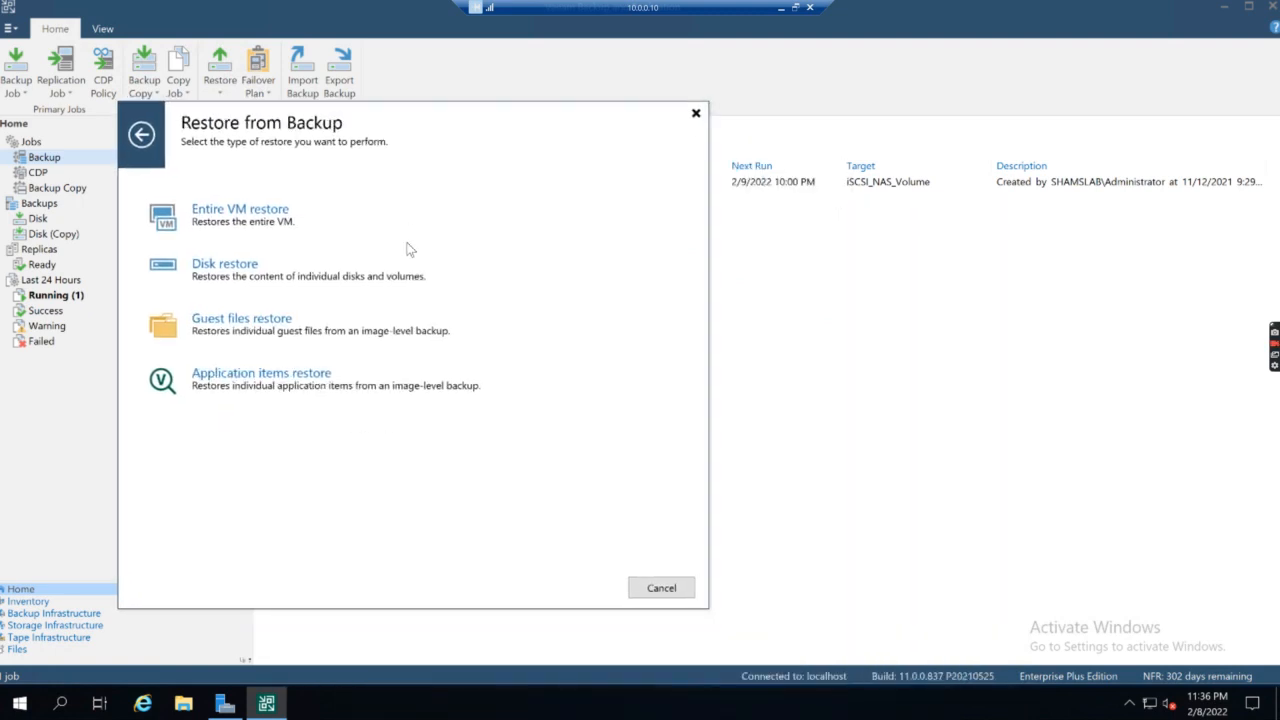
left_click(244, 218)
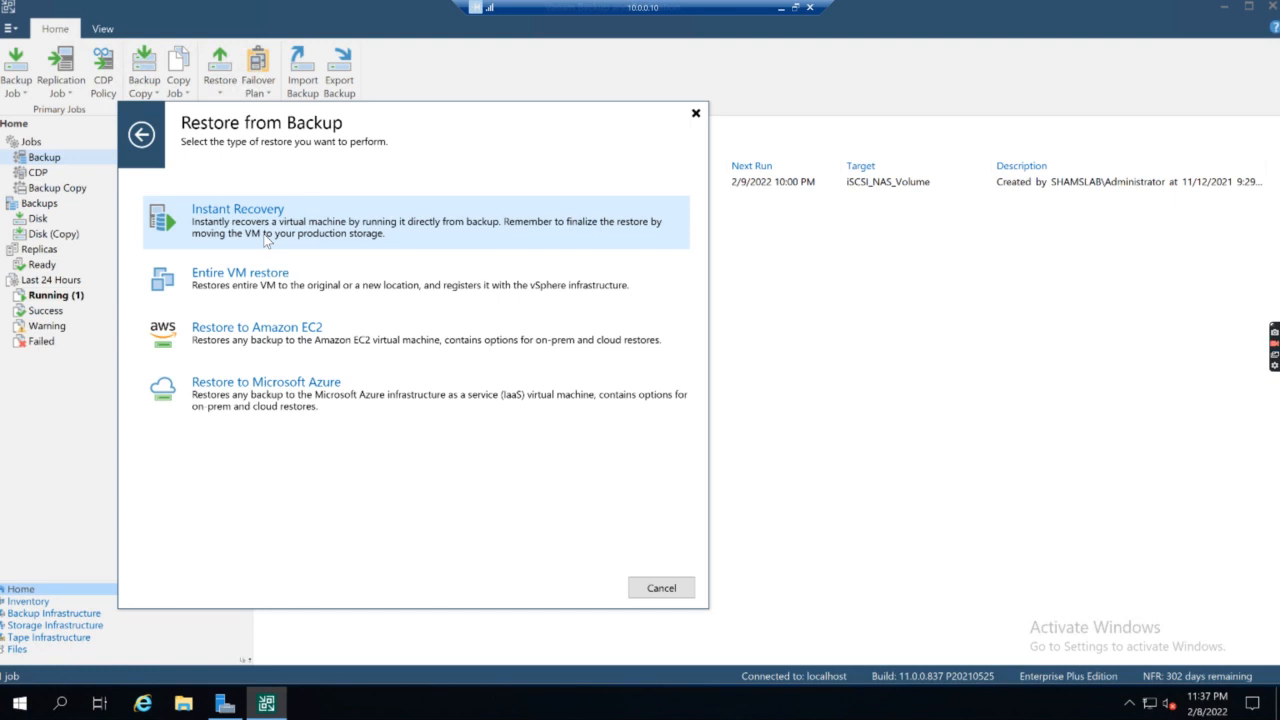
left_click(253, 214)
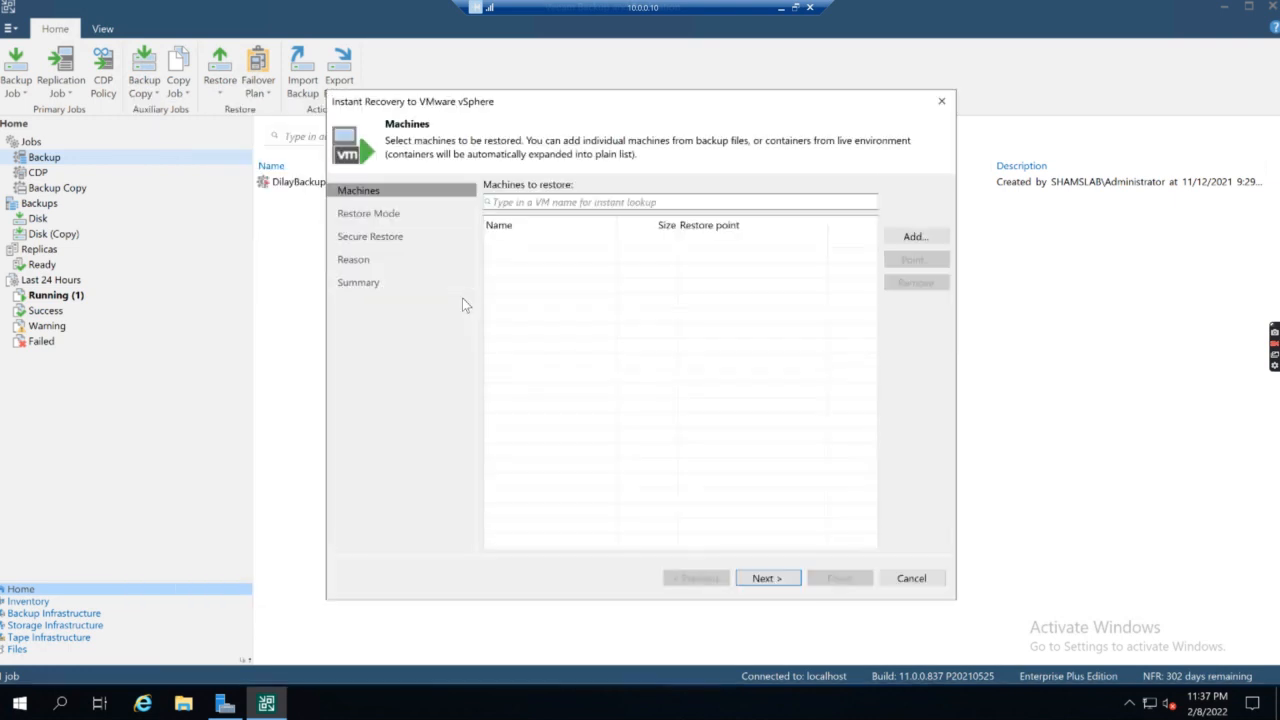
Step: Add adcsrv02.shamslab.it from the DilayBackup backup to the list of machines to restore
left_click_drag(530, 116, 416, 117)
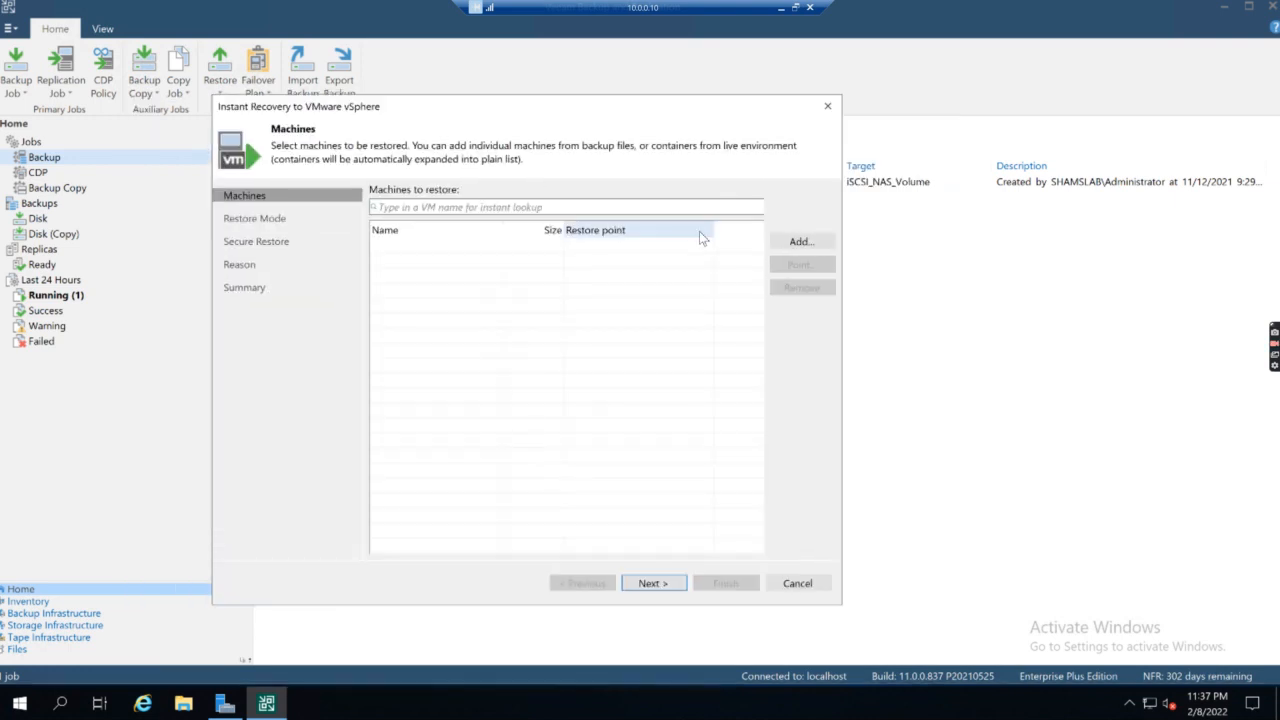
left_click(785, 244)
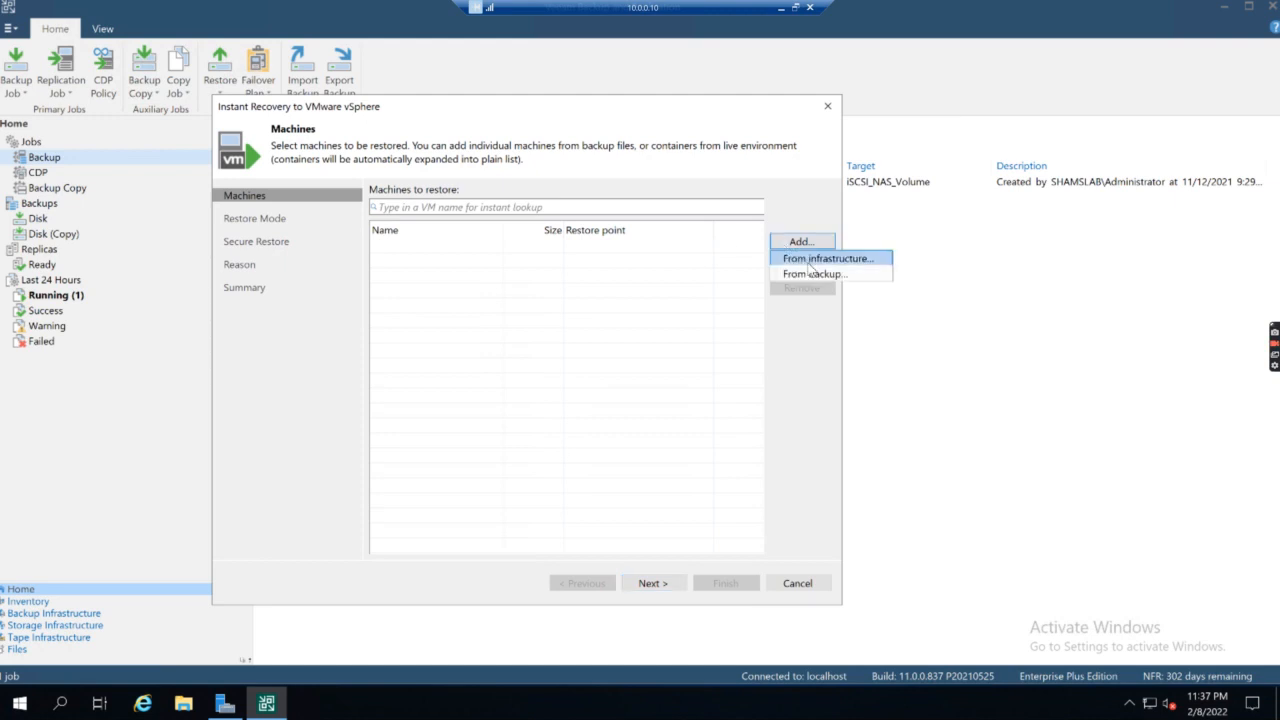
left_click(813, 273)
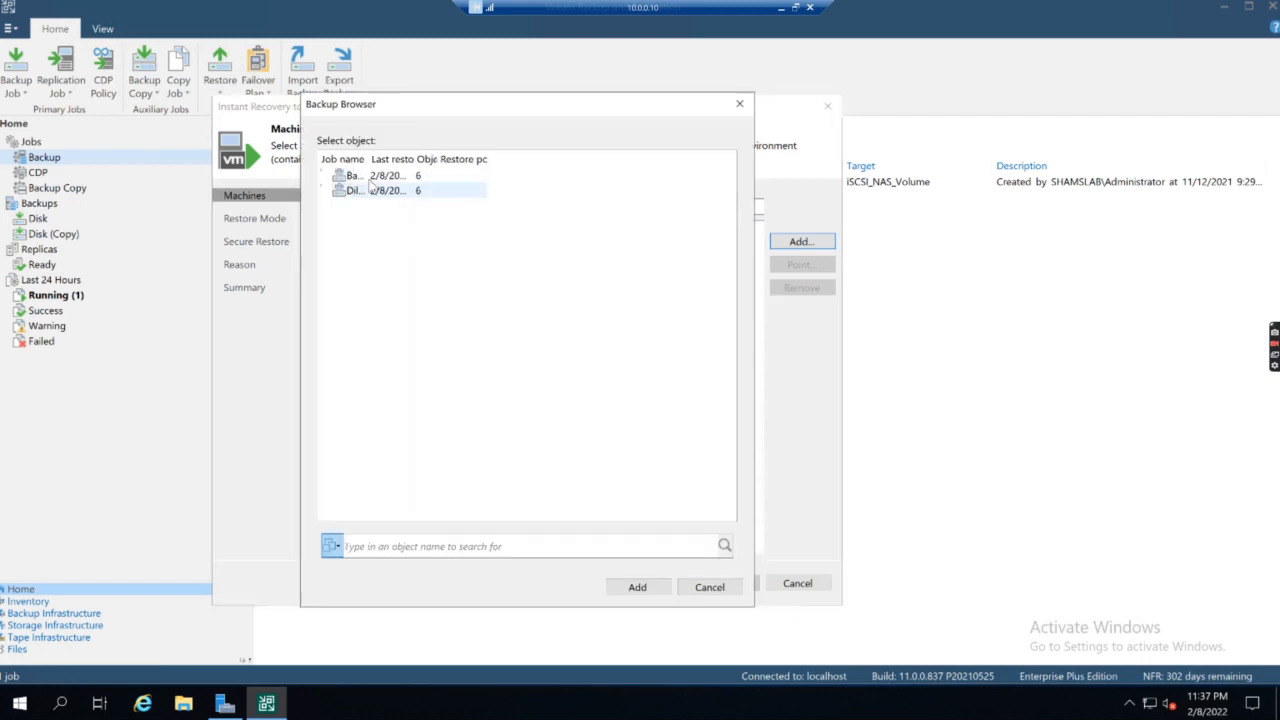
left_click_drag(370, 152, 466, 160)
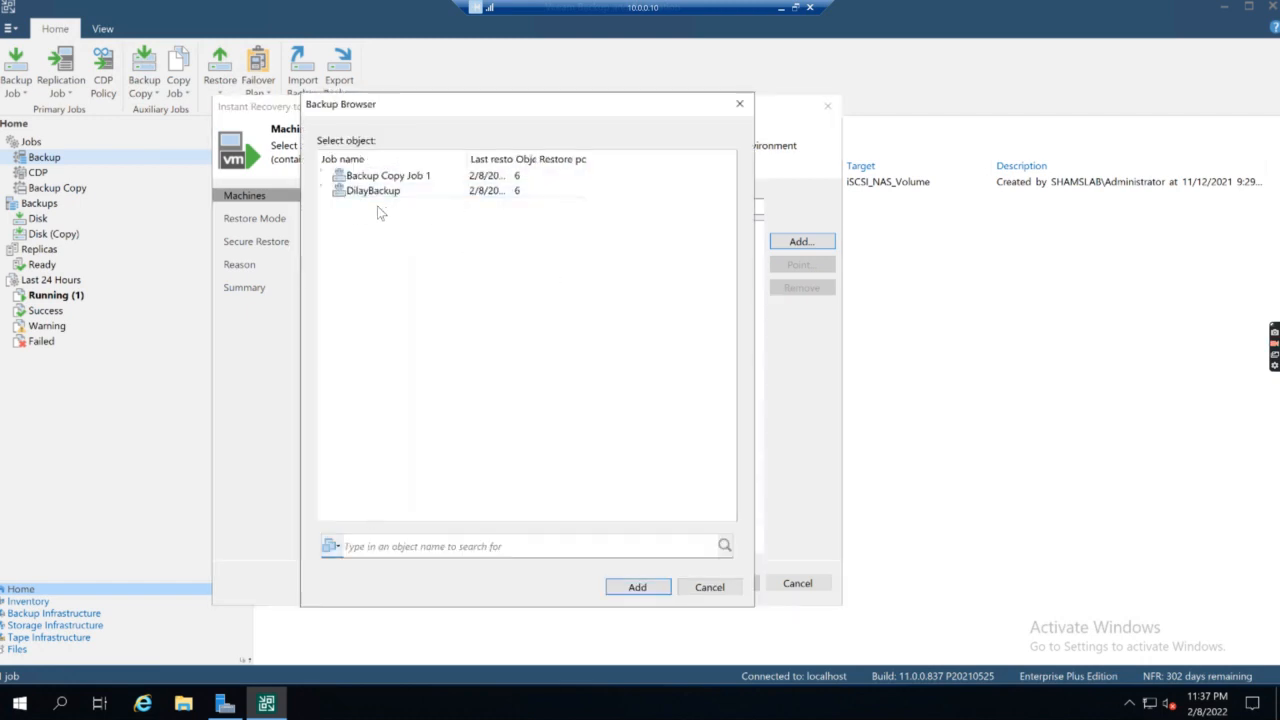
left_click(336, 196)
left_click(326, 191)
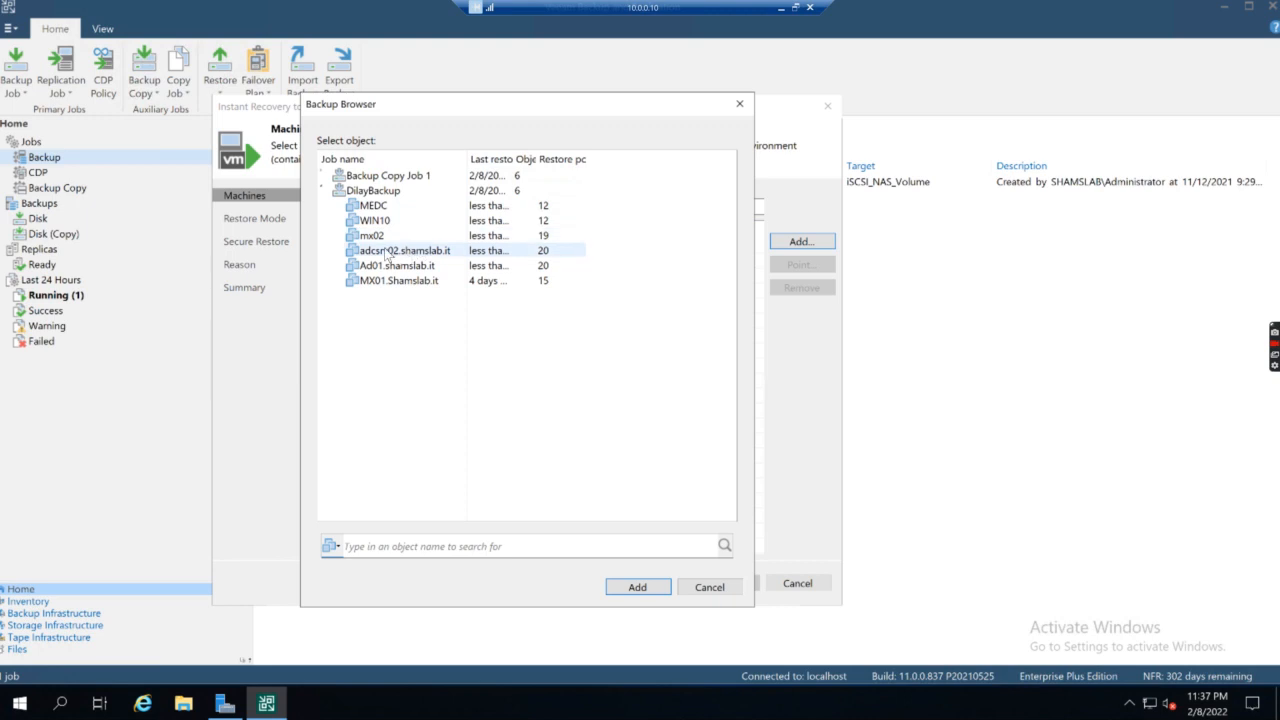
left_click(386, 255)
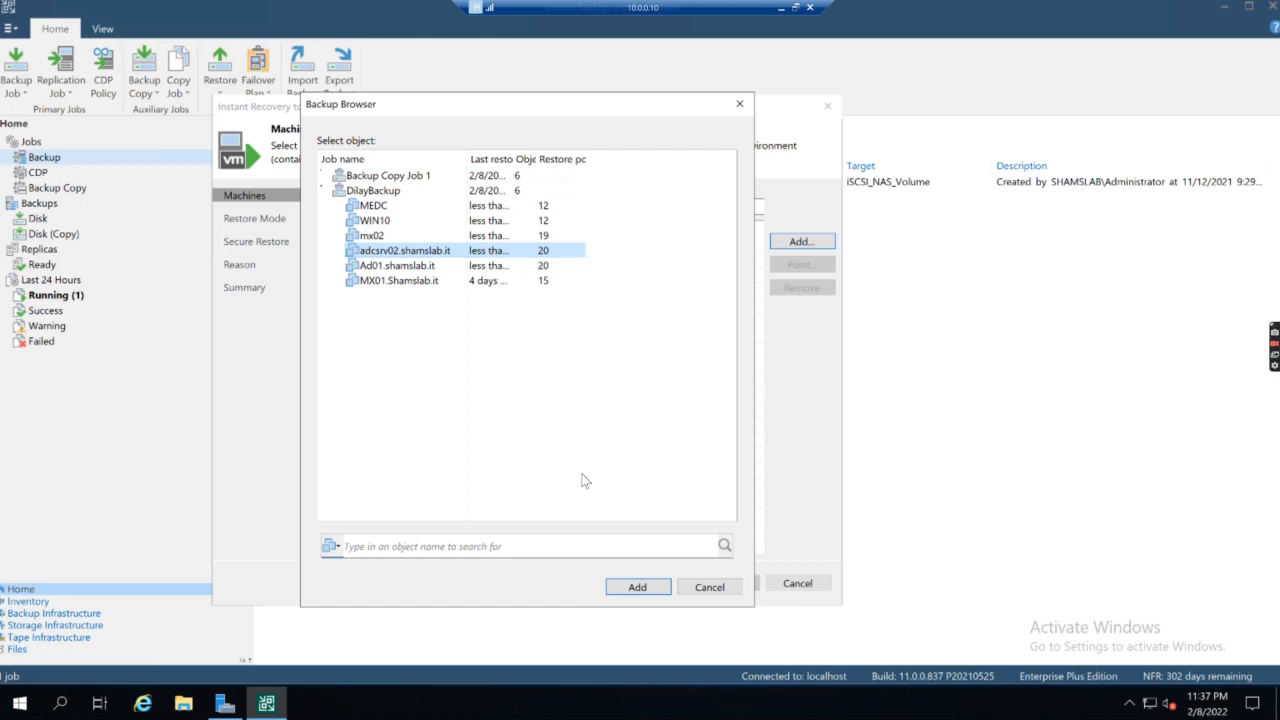
left_click(638, 588)
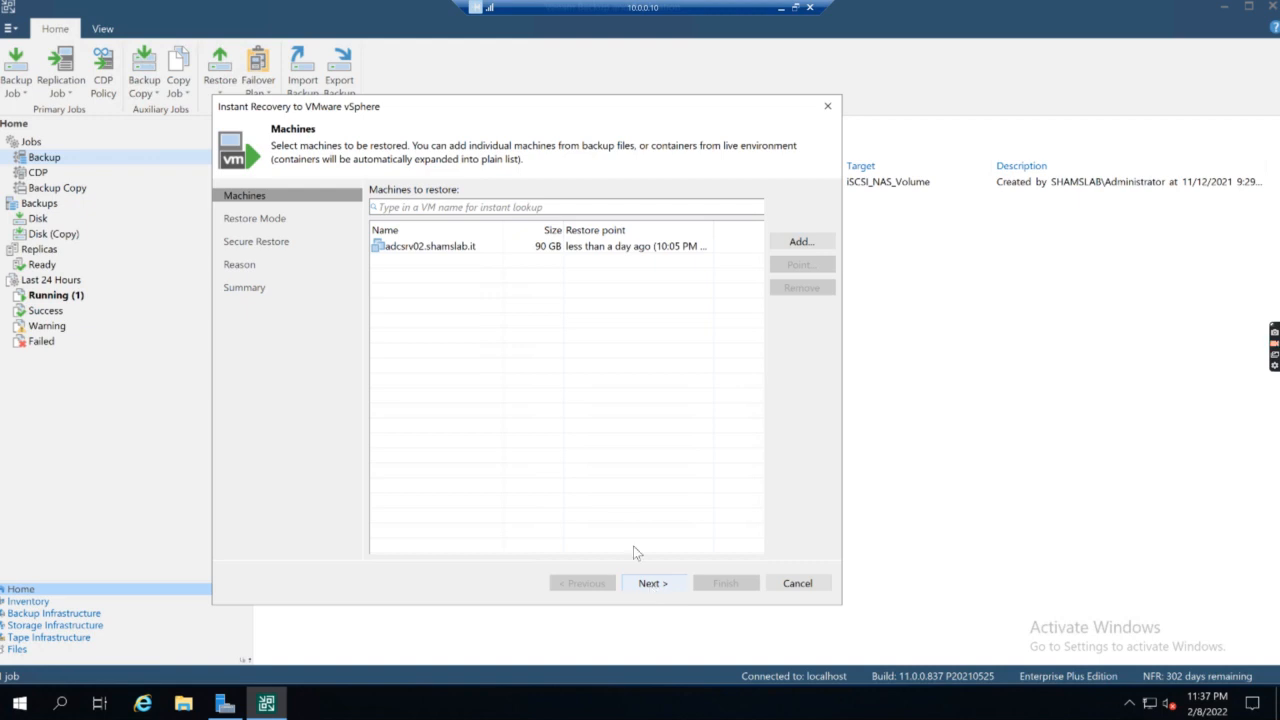
Step: Keep restoring to the original location with VM tags, and leave the malware scan off
left_click(652, 584)
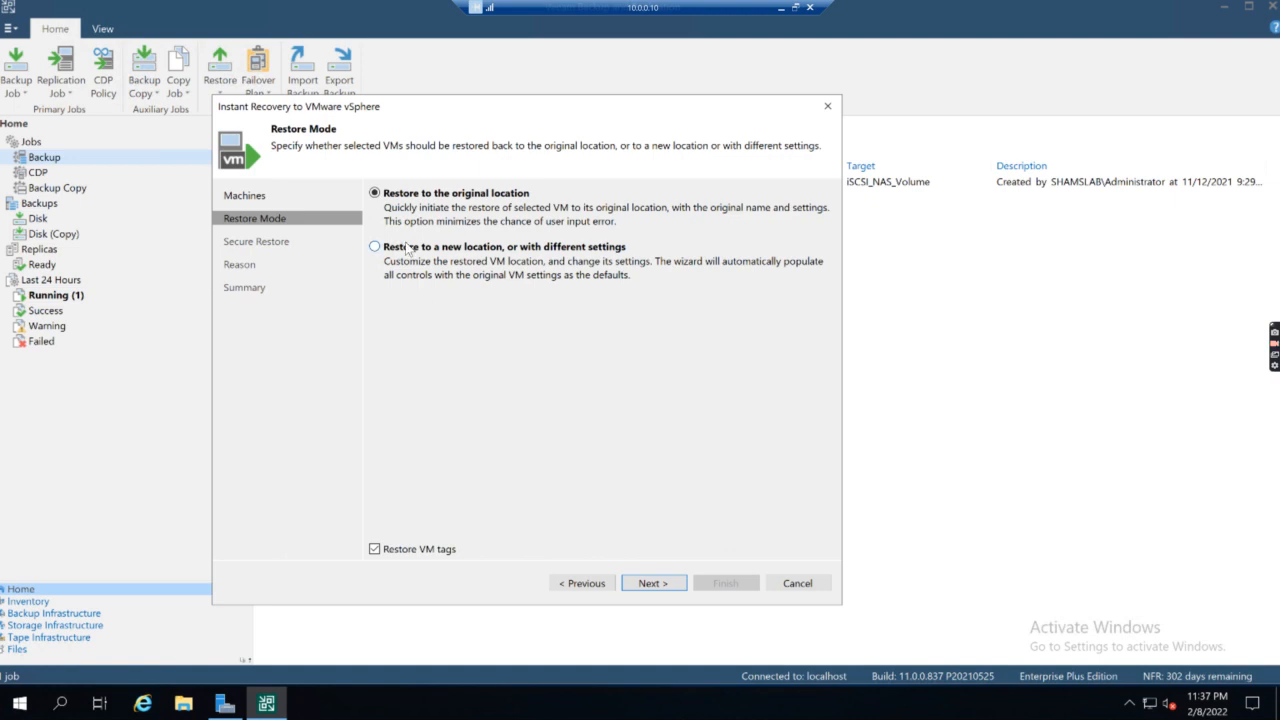
left_click_drag(406, 109, 384, 137)
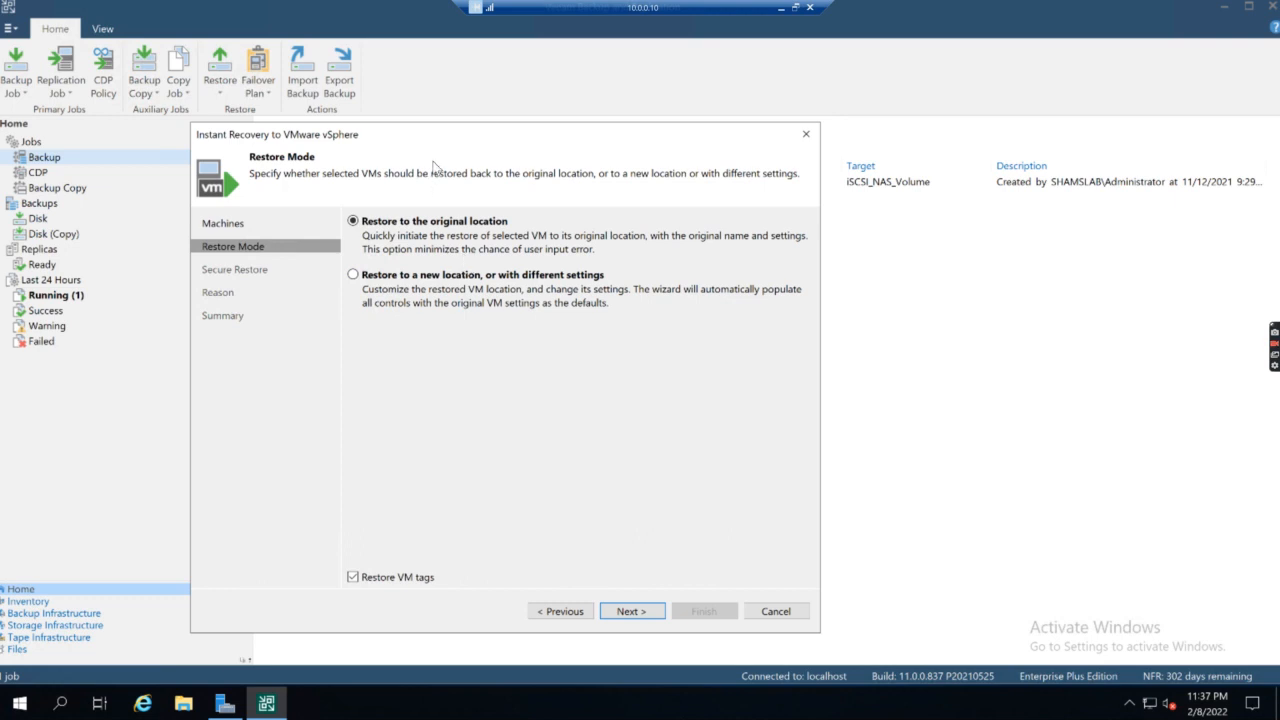
left_click(632, 612)
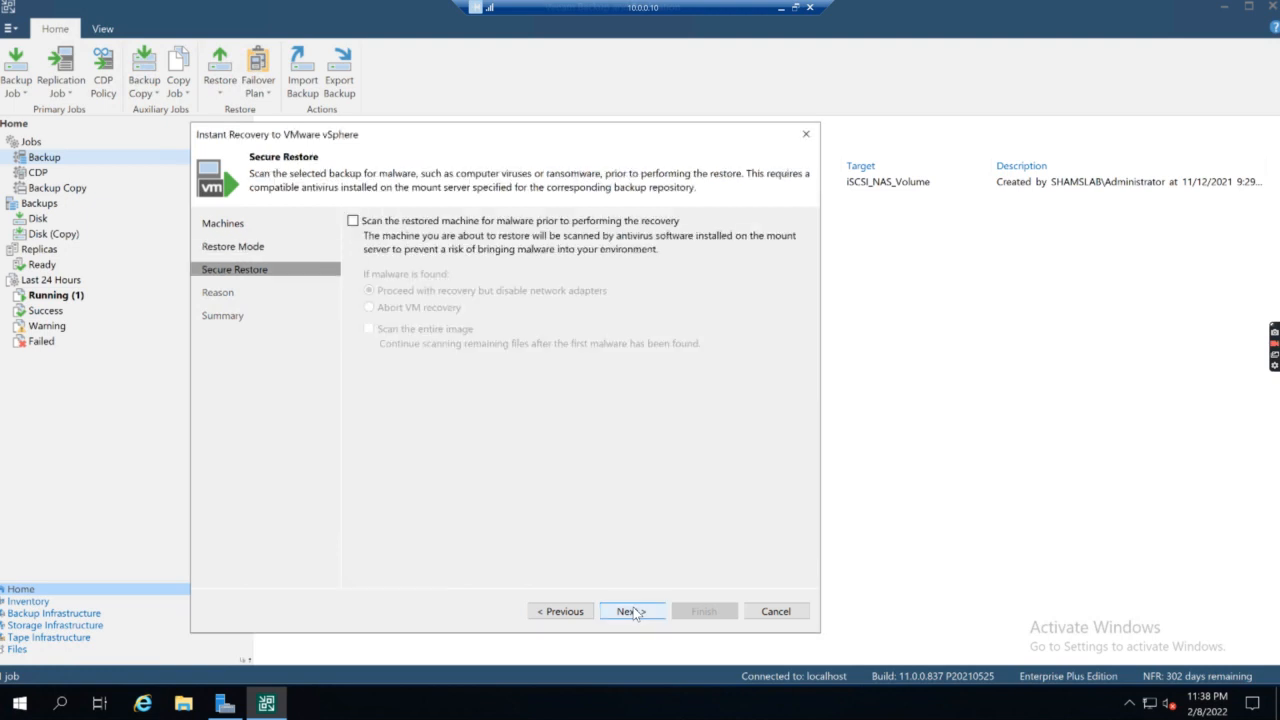
left_click_drag(380, 137, 343, 135)
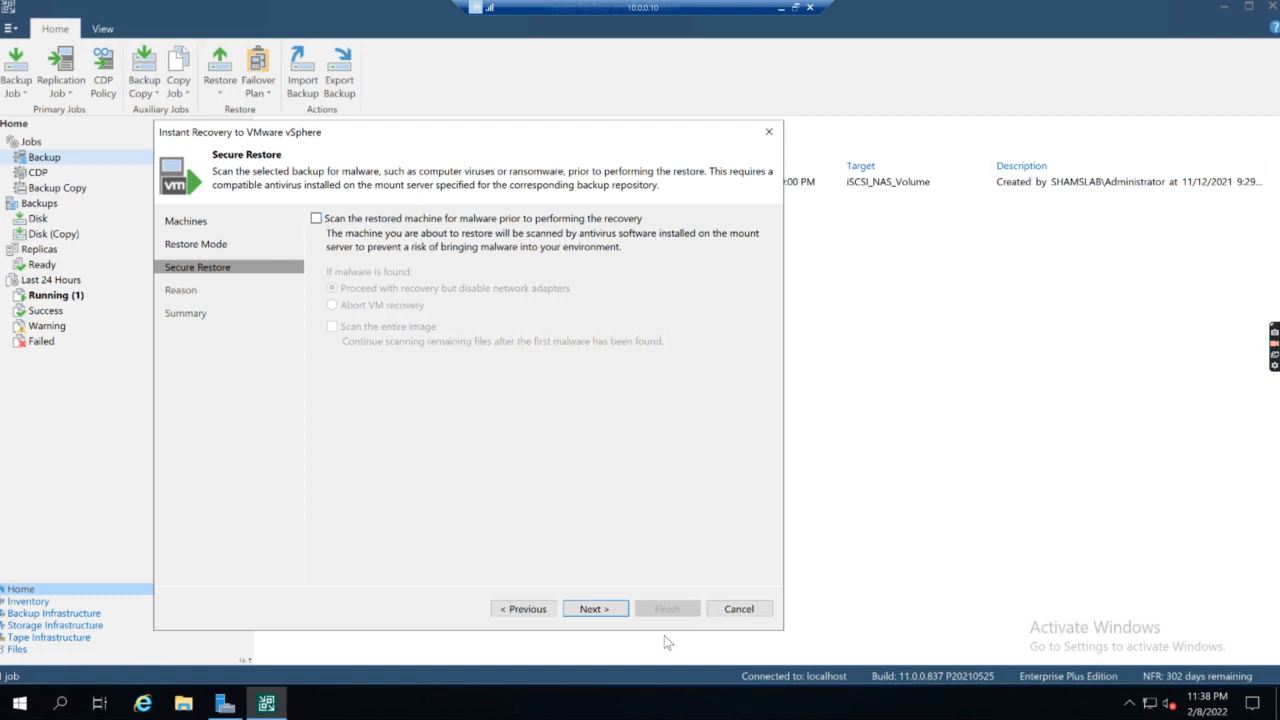
left_click(610, 610)
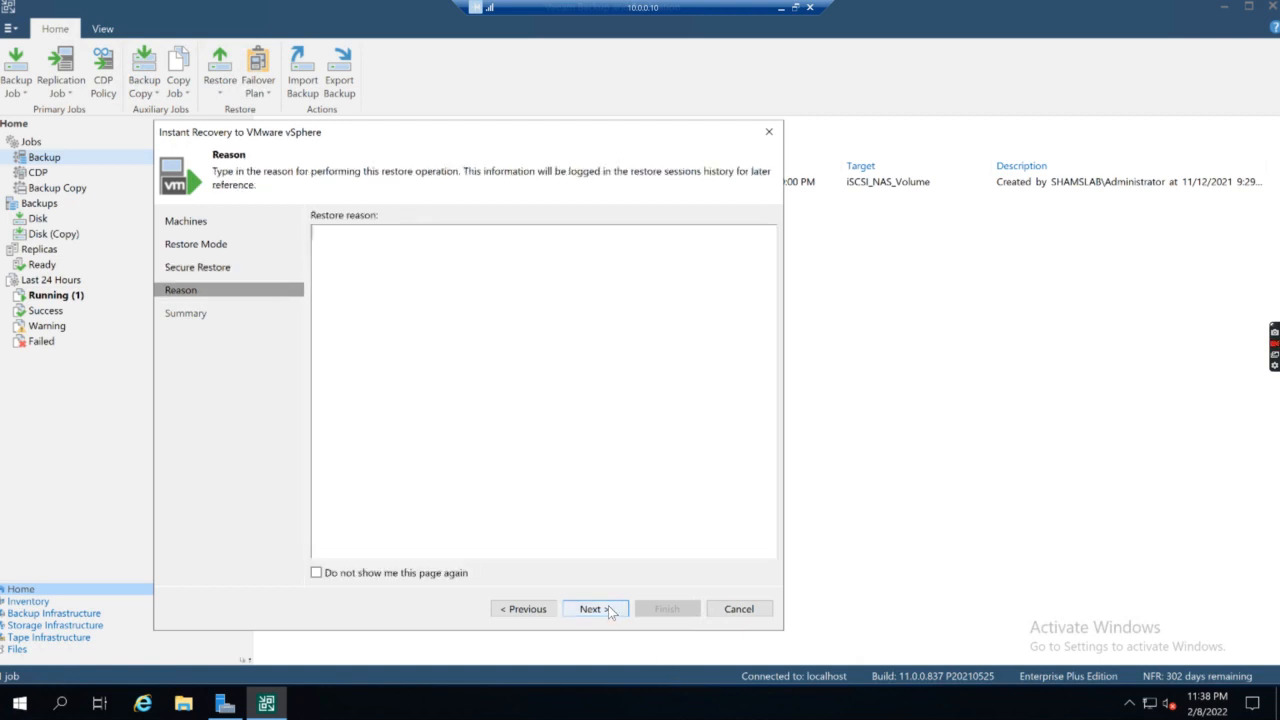
Step: Enter "Instant DC recovery" as the restore reason and start the recovery with network connection and power-on enabled
type("Instant DC recovery")
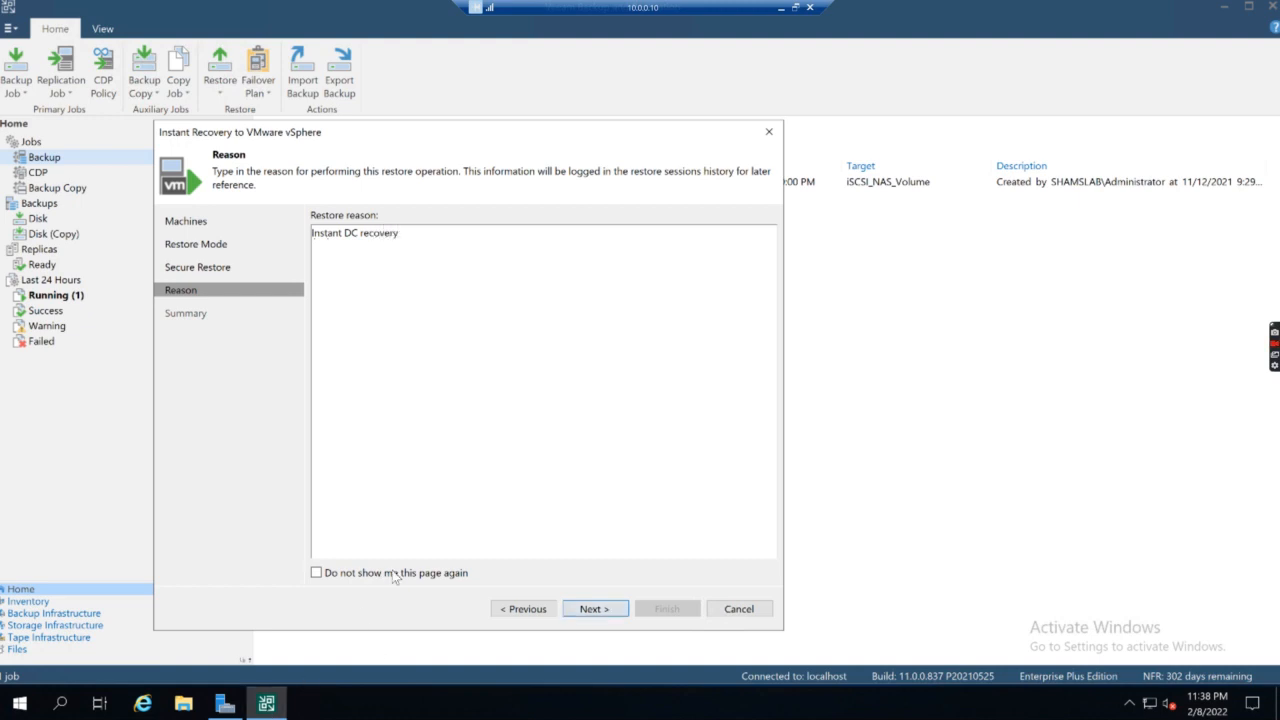
left_click(590, 609)
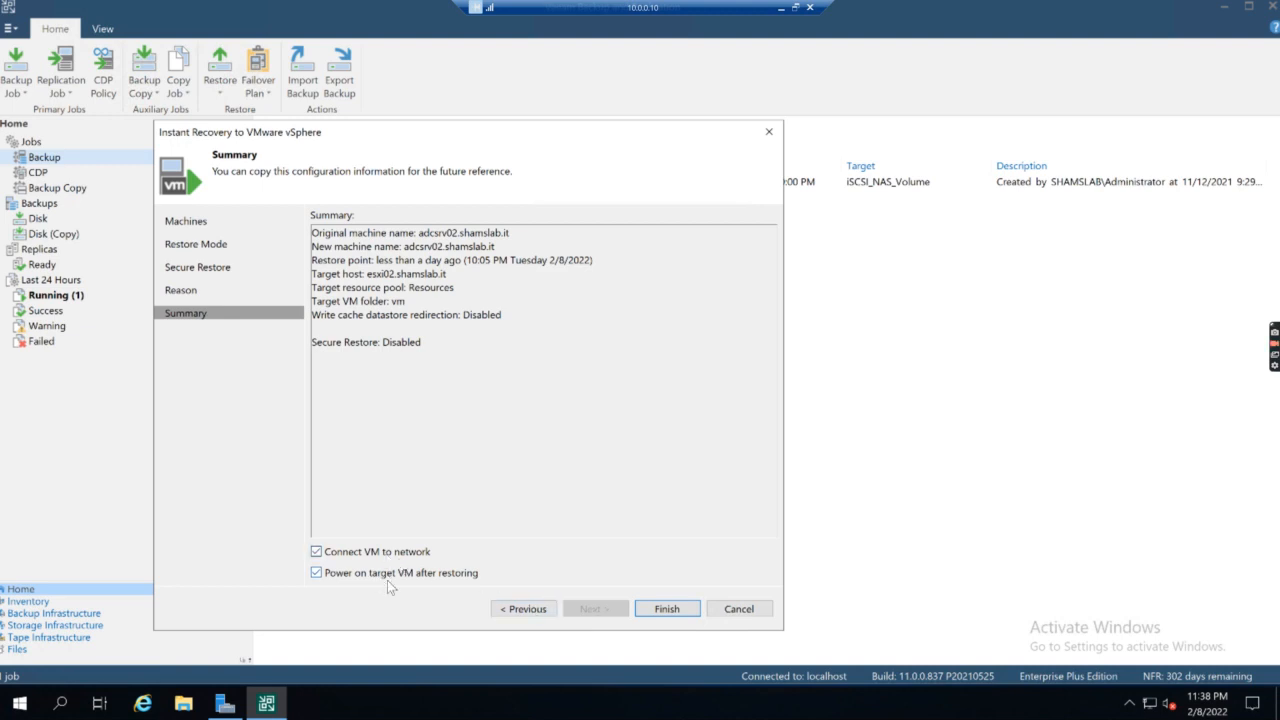
left_click(666, 609)
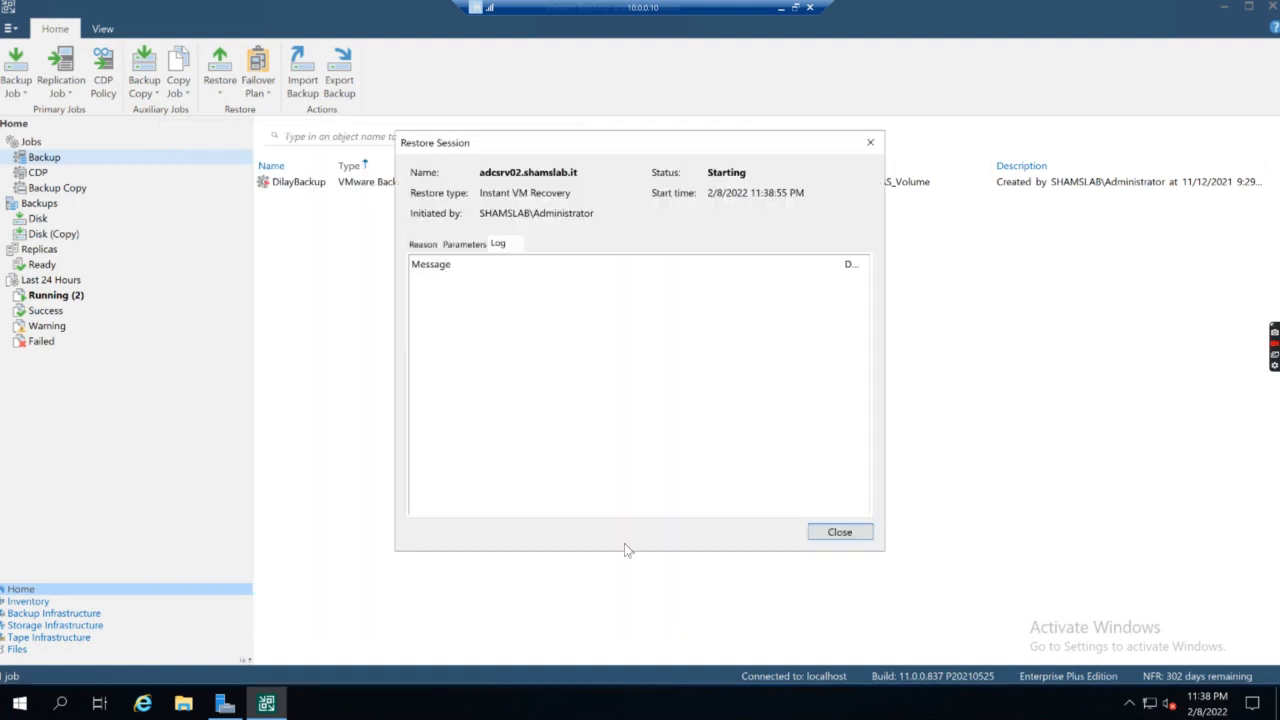
Step: Follow the restore session log with its Duration column widened, and close the session window
left_click_drag(536, 144, 449, 174)
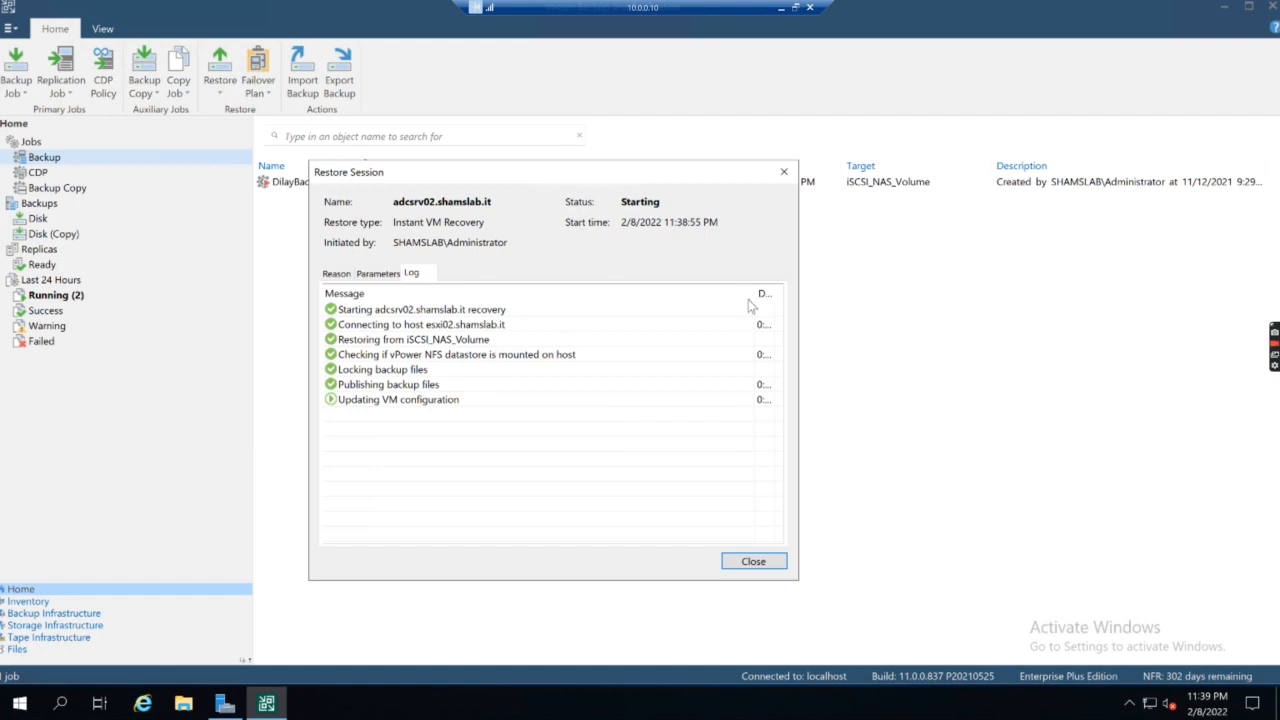
mouse_move(754, 297)
left_mouse_down()
mouse_move(646, 297)
mouse_move(732, 297)
left_mouse_up()
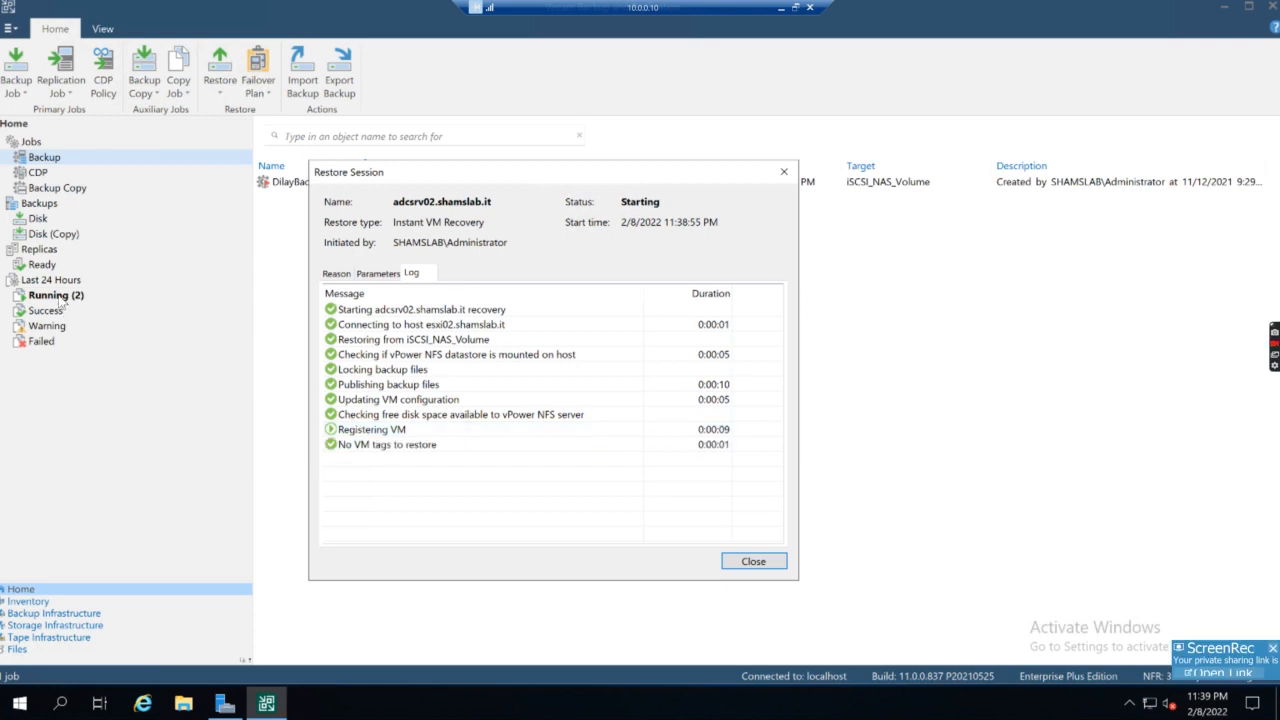
left_click(753, 561)
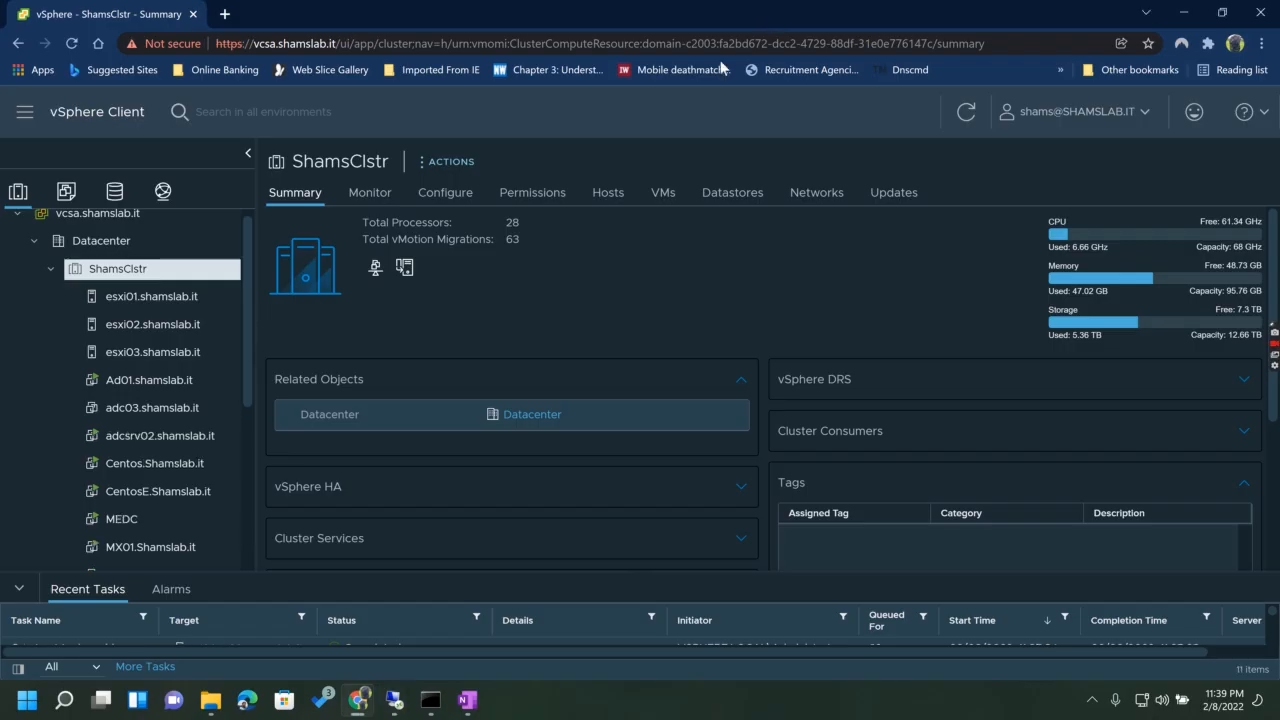
Step: Minimize the 10.0.0.10 session and view the summary of the adcsrv02.shamslab.it VM in the vSphere Client
left_click(781, 7)
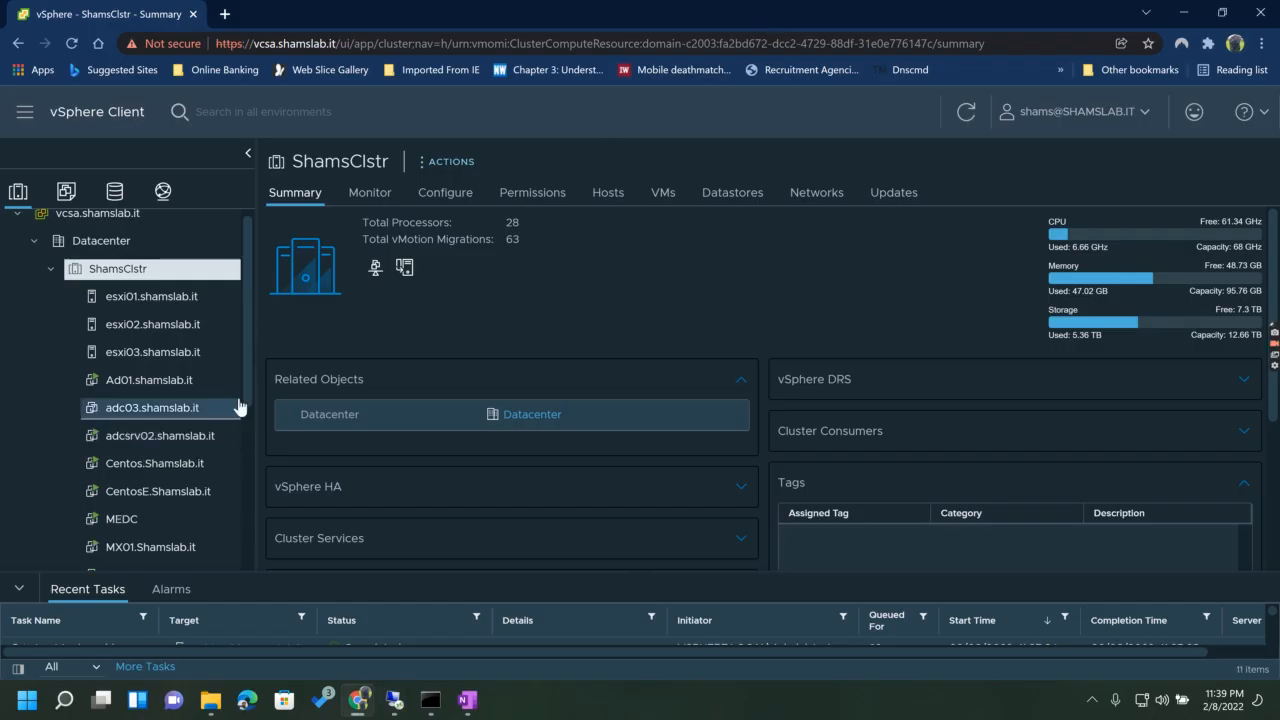
left_click_drag(244, 366, 245, 380)
left_click(183, 429)
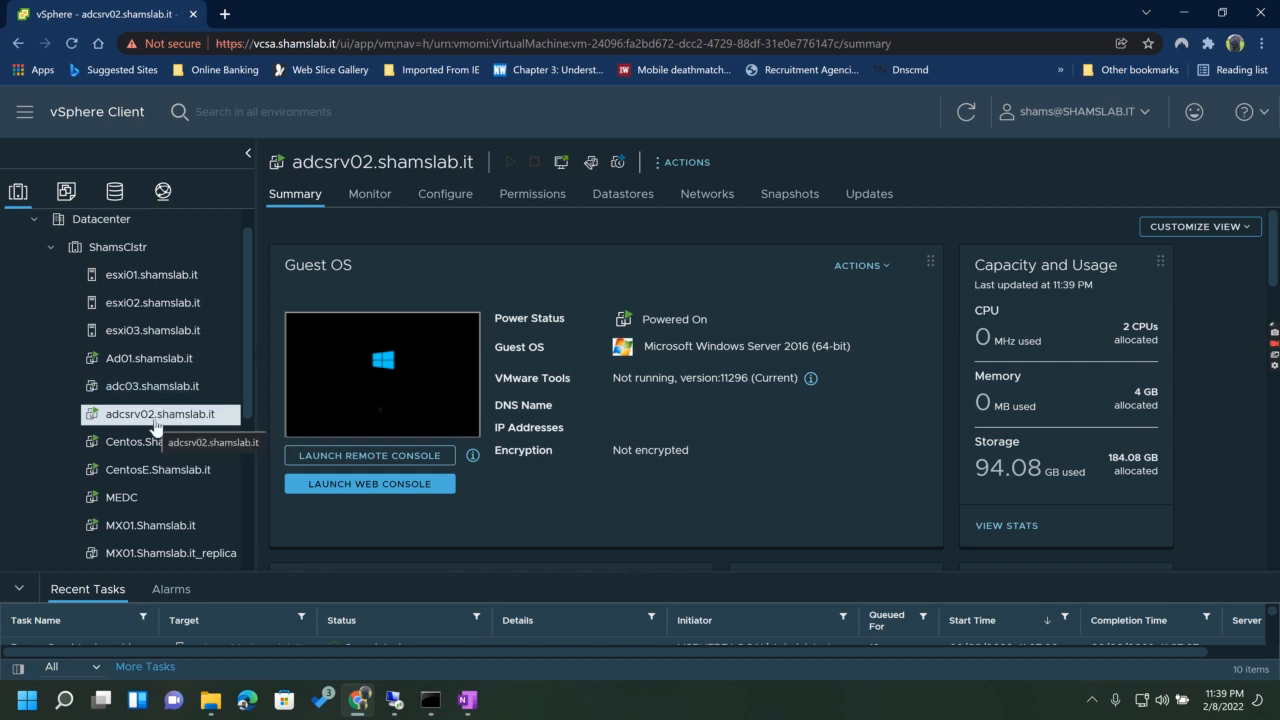
Step: Switch to Command Prompt, clear its output, and ping the recovered server with "ping -a 10.0.0.200"
mouse_move(418, 703)
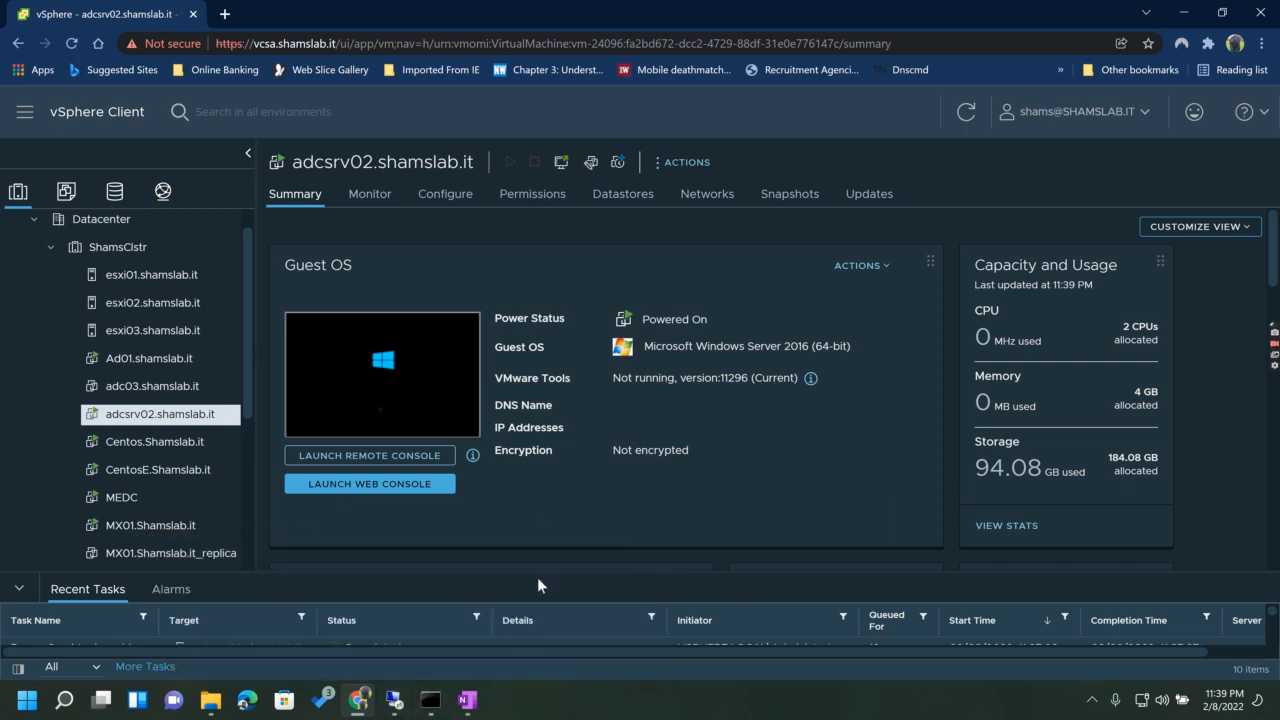
left_click(441, 705)
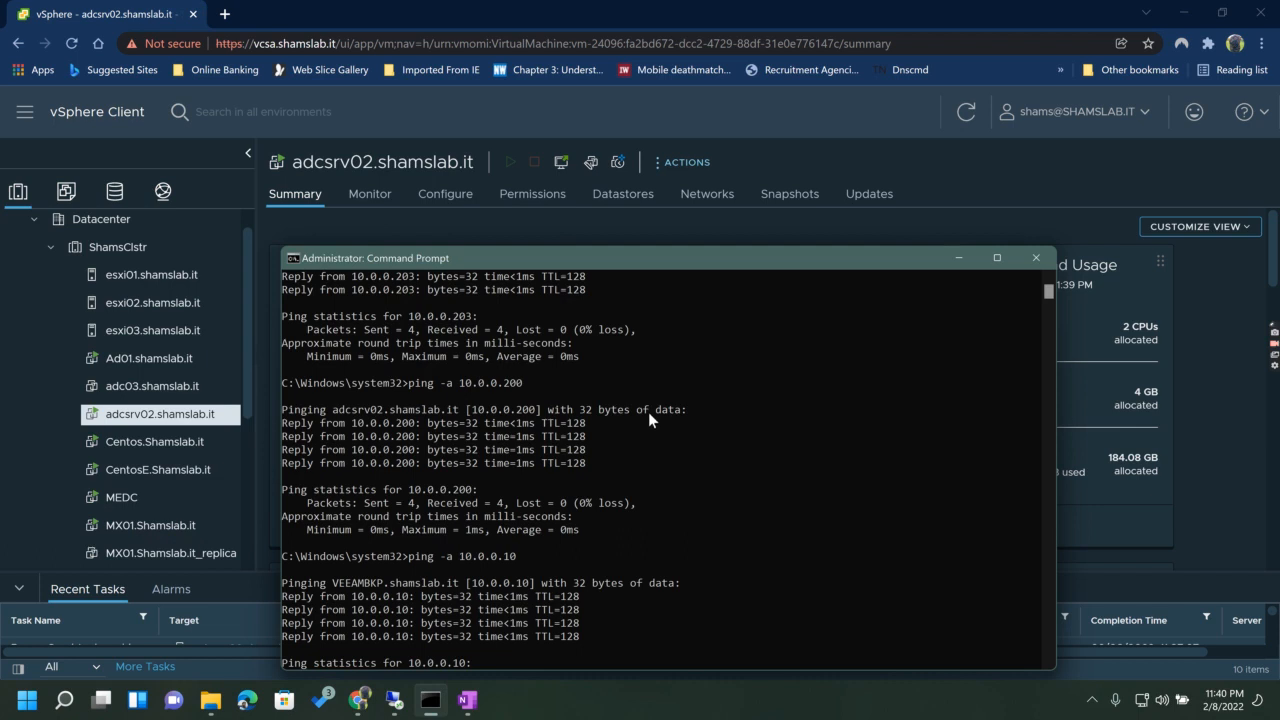
key("Return")
key("Return")
type("cls")
key("Return")
key("Return")
type("p")
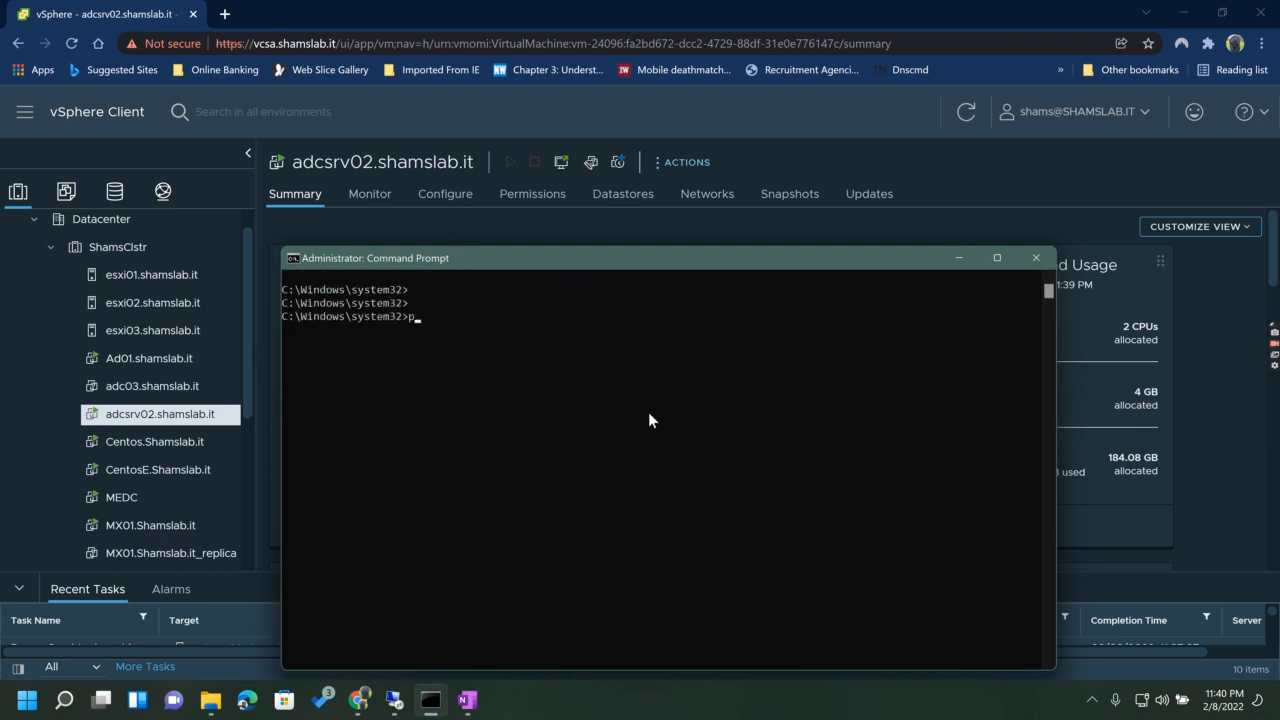
type("ing -a 10.0.0.200")
key("Return")
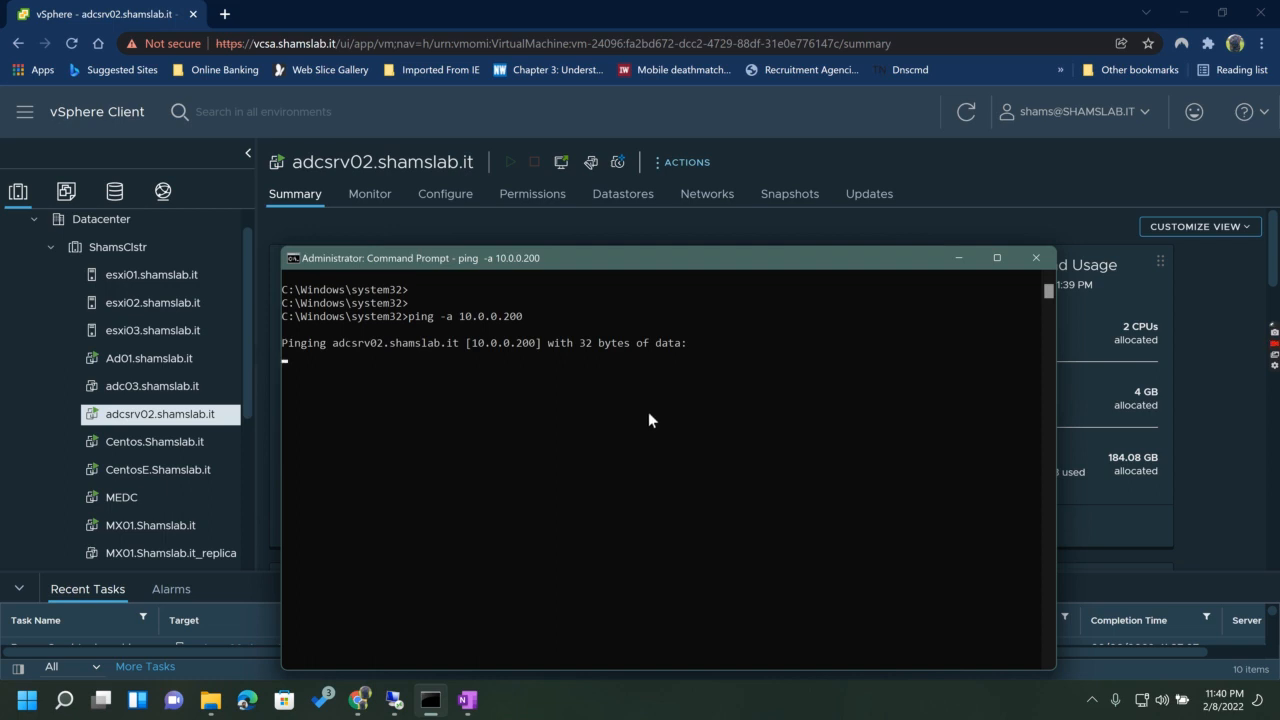
Step: Return to the 10.0.0.10 session and check adcsrv02.shamslab.it among the running sessions and the Instant Recovery machines
mouse_move(395, 707)
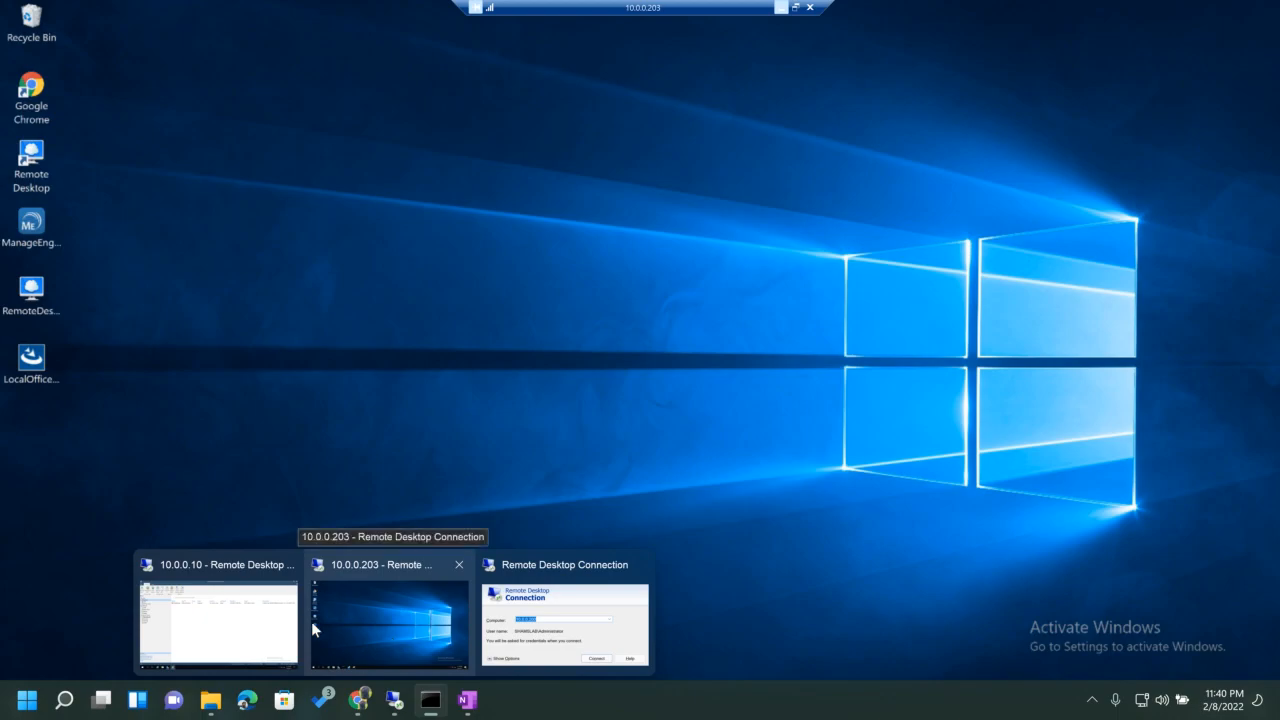
left_click(311, 621)
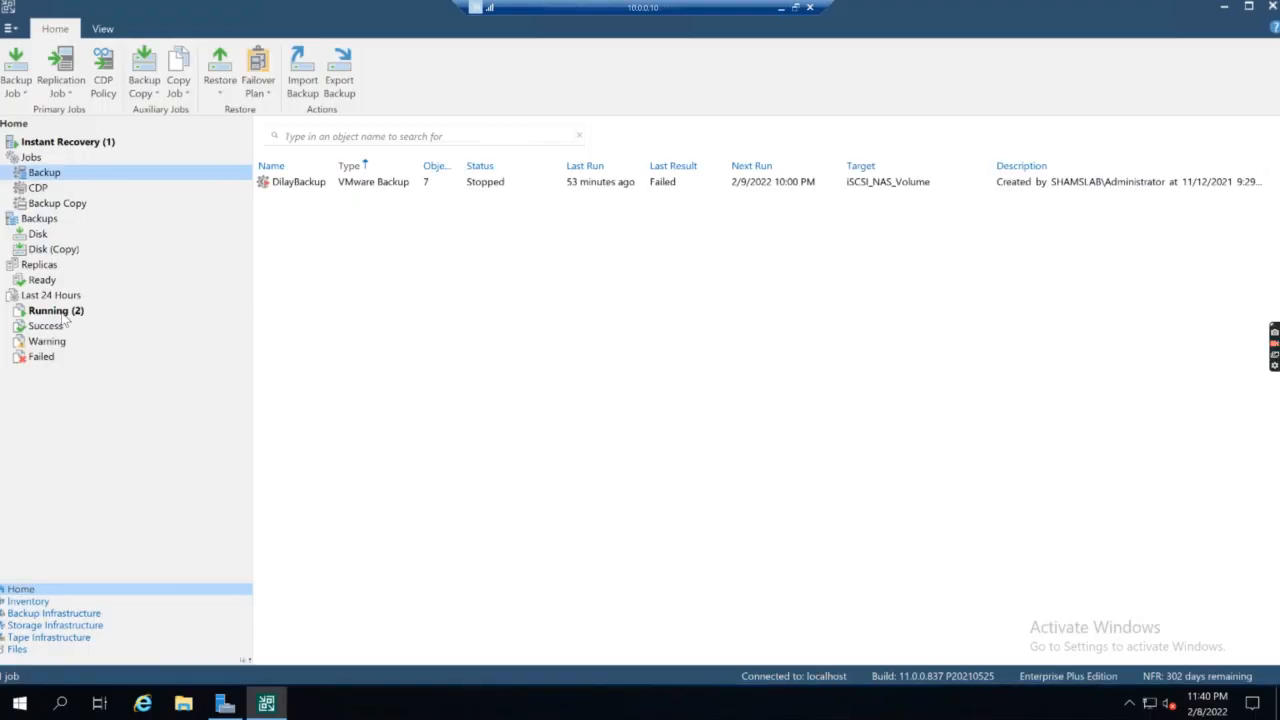
left_click(60, 311)
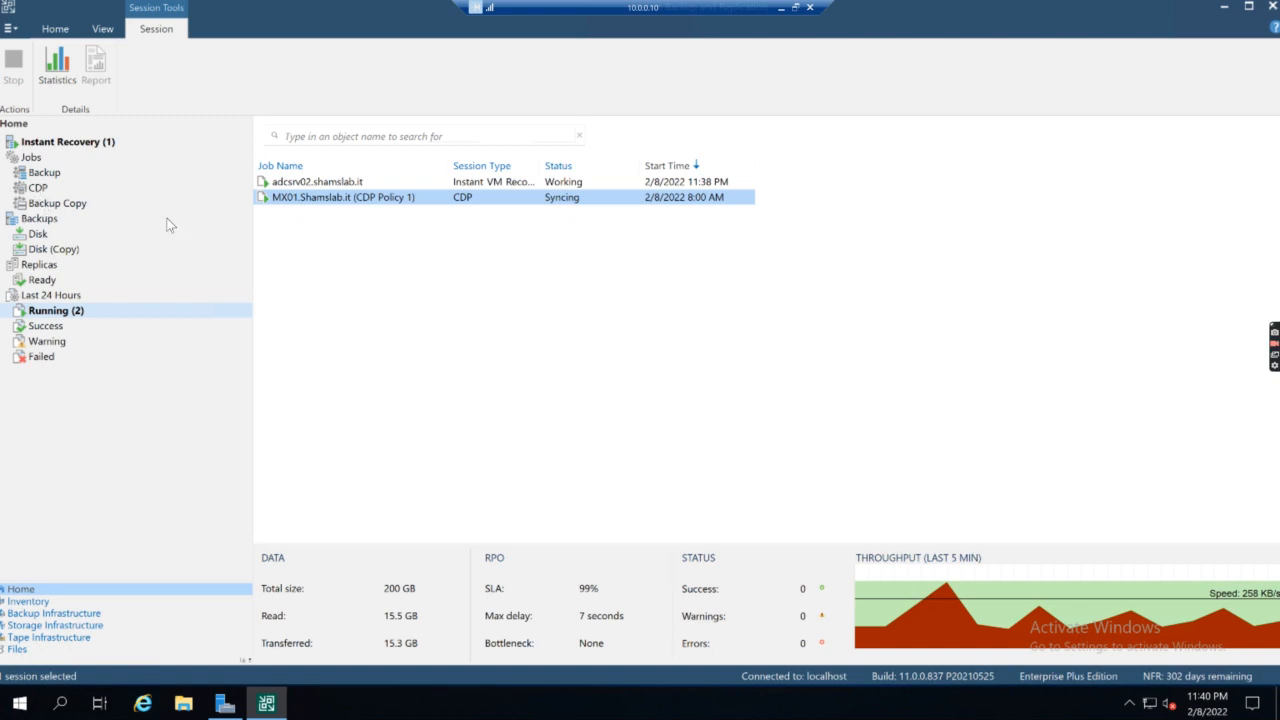
left_click(340, 184)
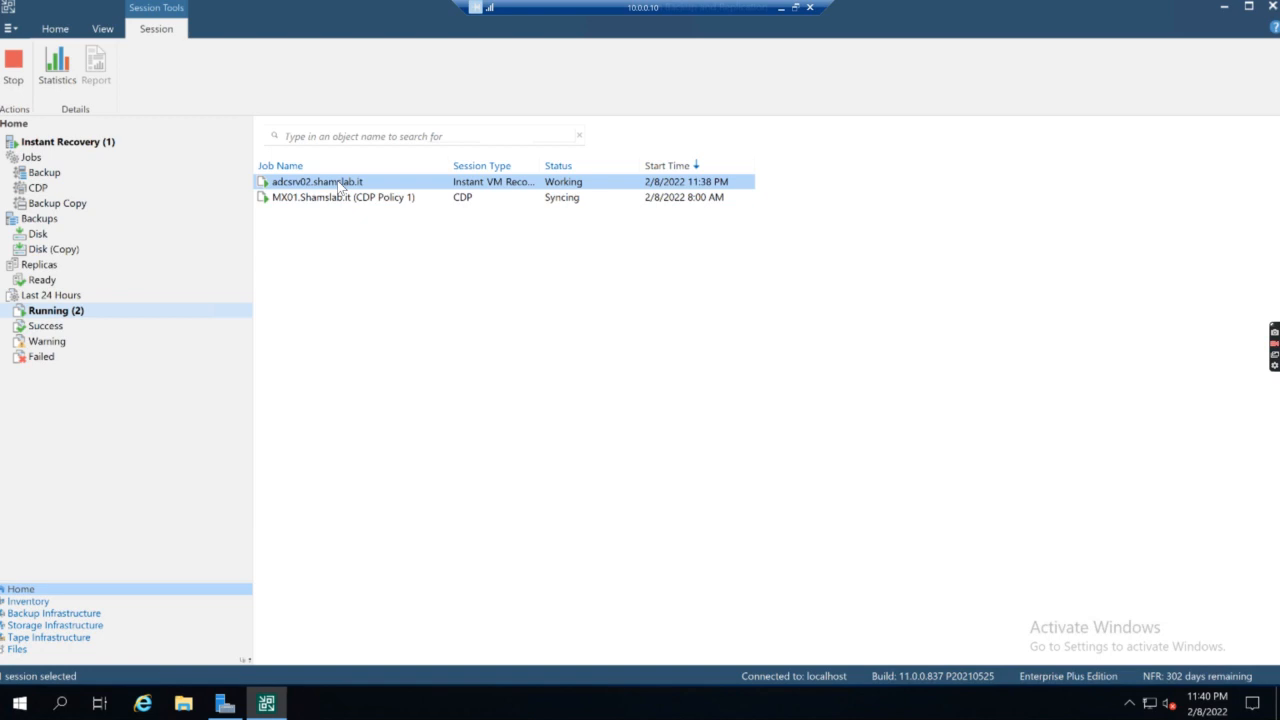
left_click(64, 142)
left_click(351, 167)
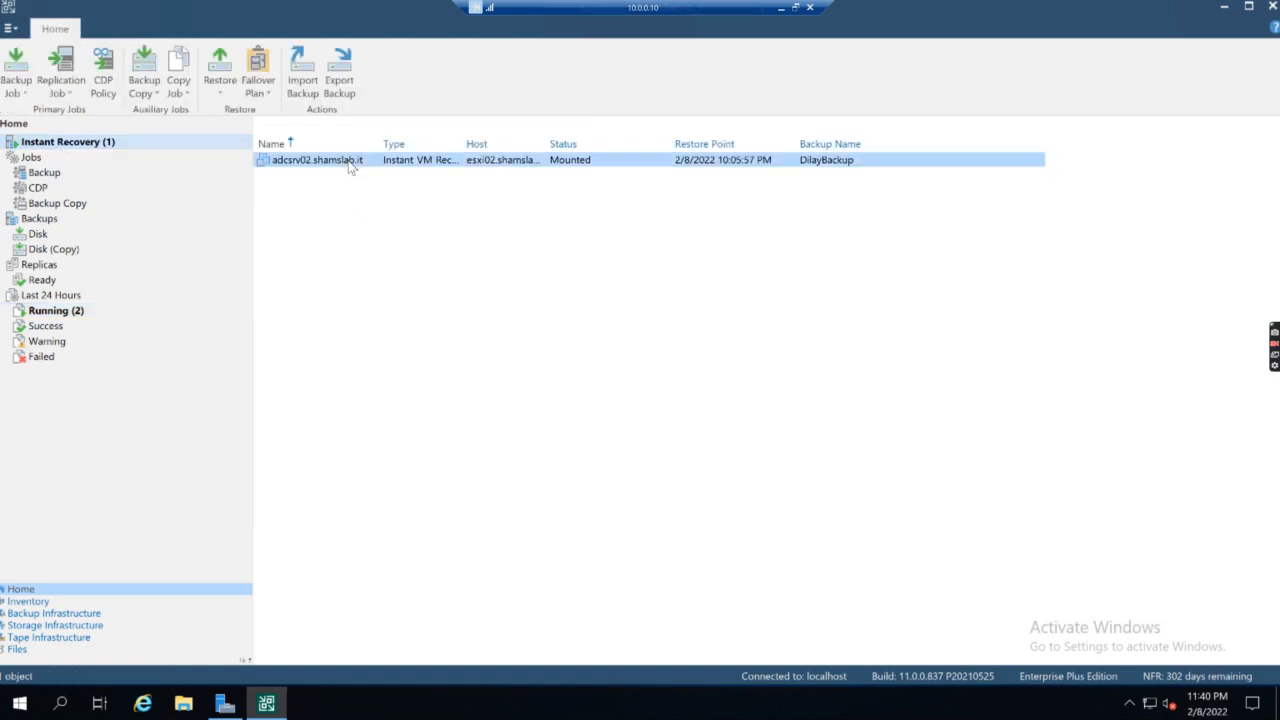
Step: Open the properties of the adcsrv02.shamslab.it instant recovery, review its session log, and close it
right_click(351, 167)
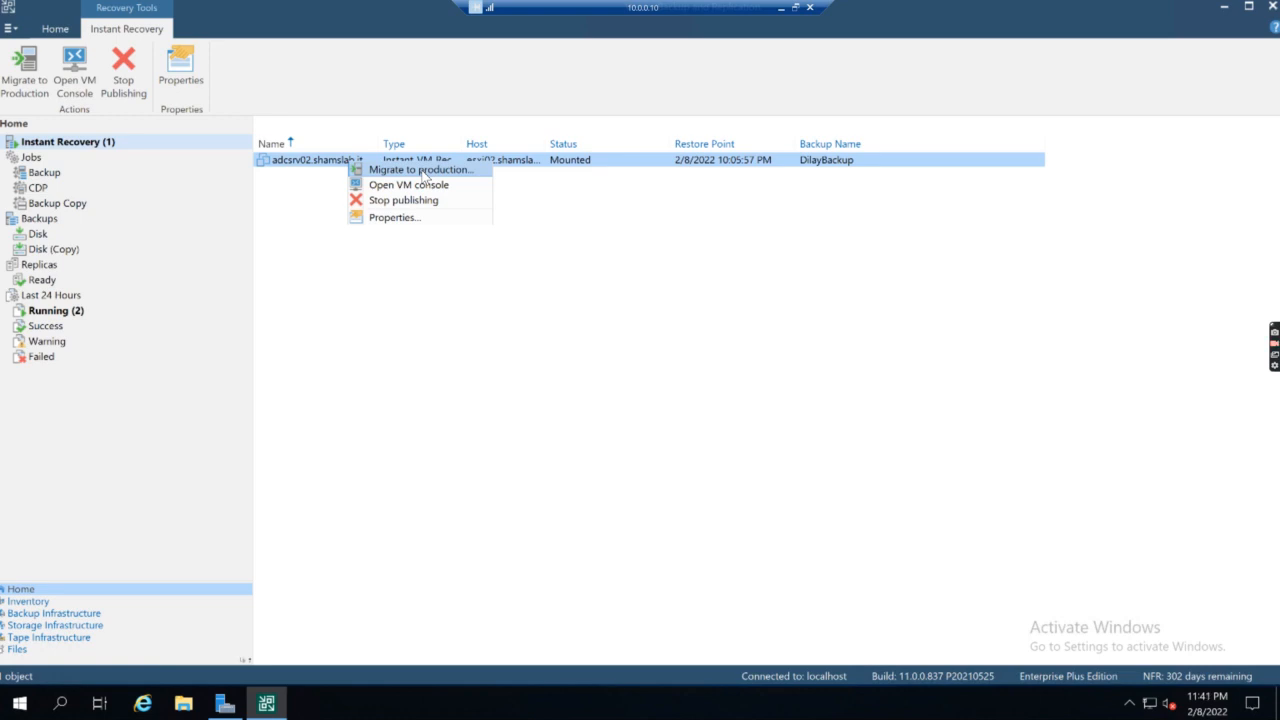
left_click(395, 217)
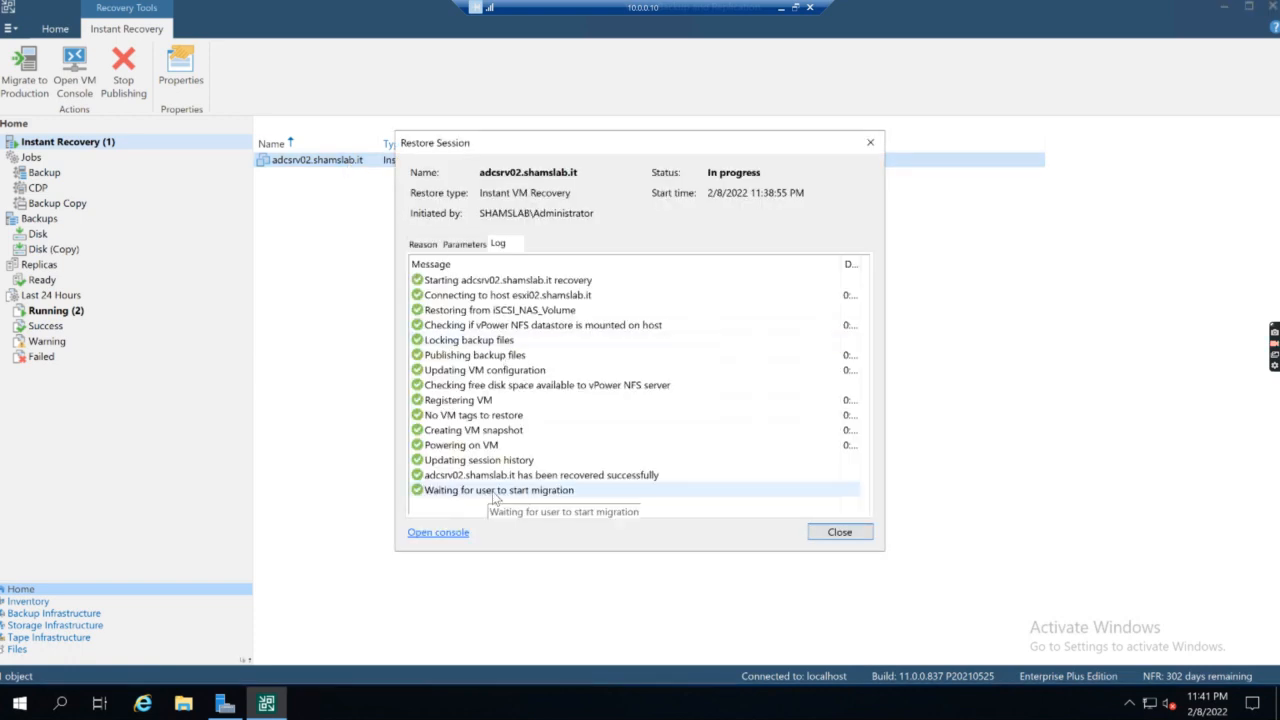
left_click(492, 491)
left_click(852, 534)
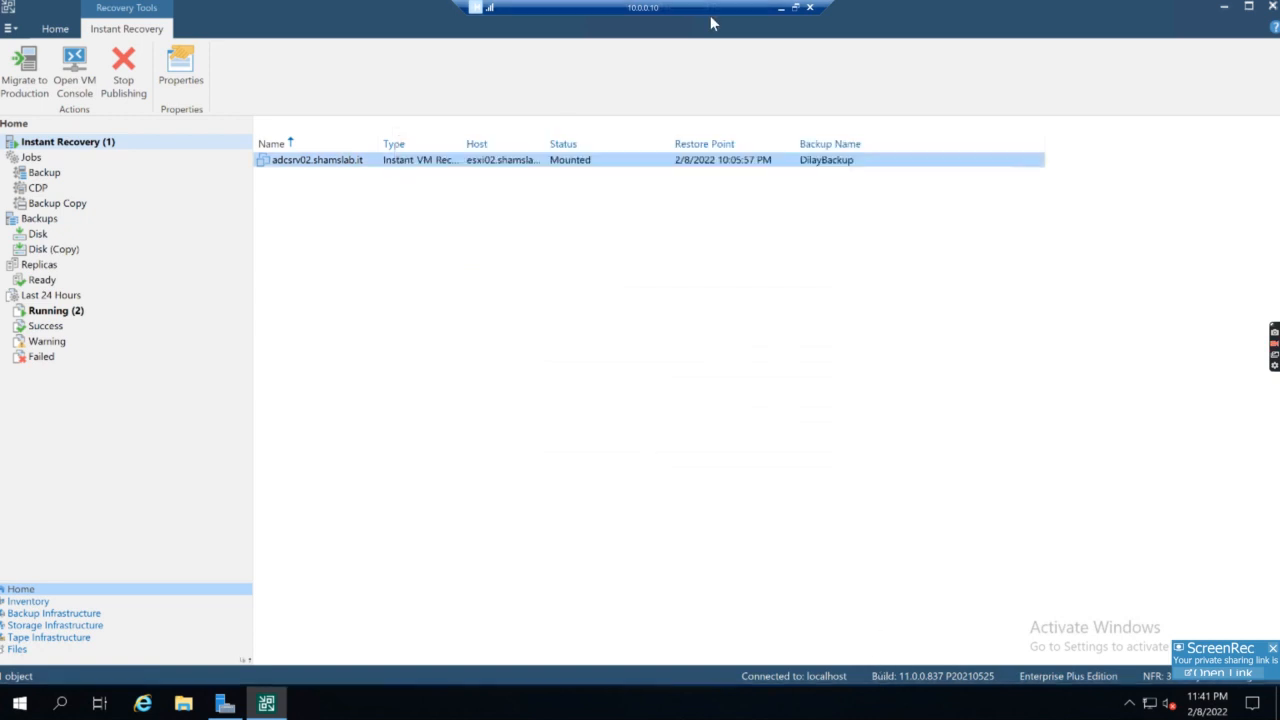
Step: Minimize the 10.0.0.10 session, repeat the ping of 10.0.0.200 in Command Prompt, and minimize that window
left_click(781, 8)
key("Up")
key("Return")
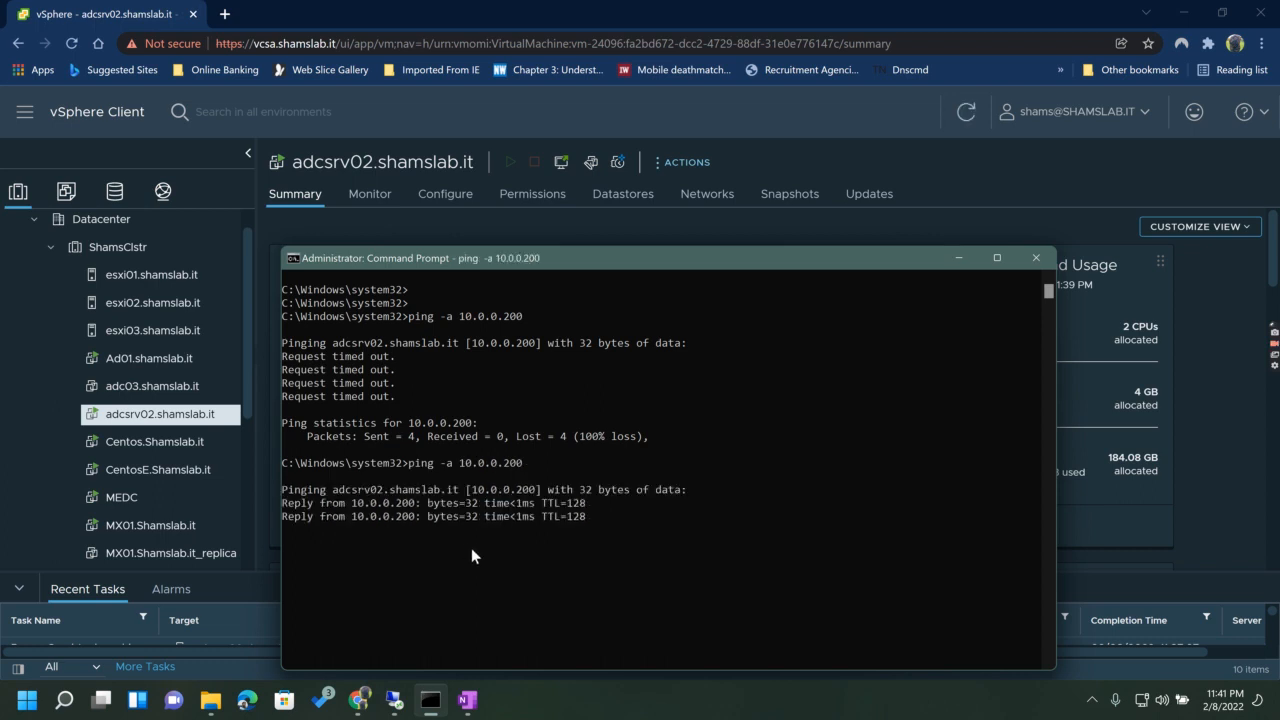
left_click_drag(434, 259, 434, 187)
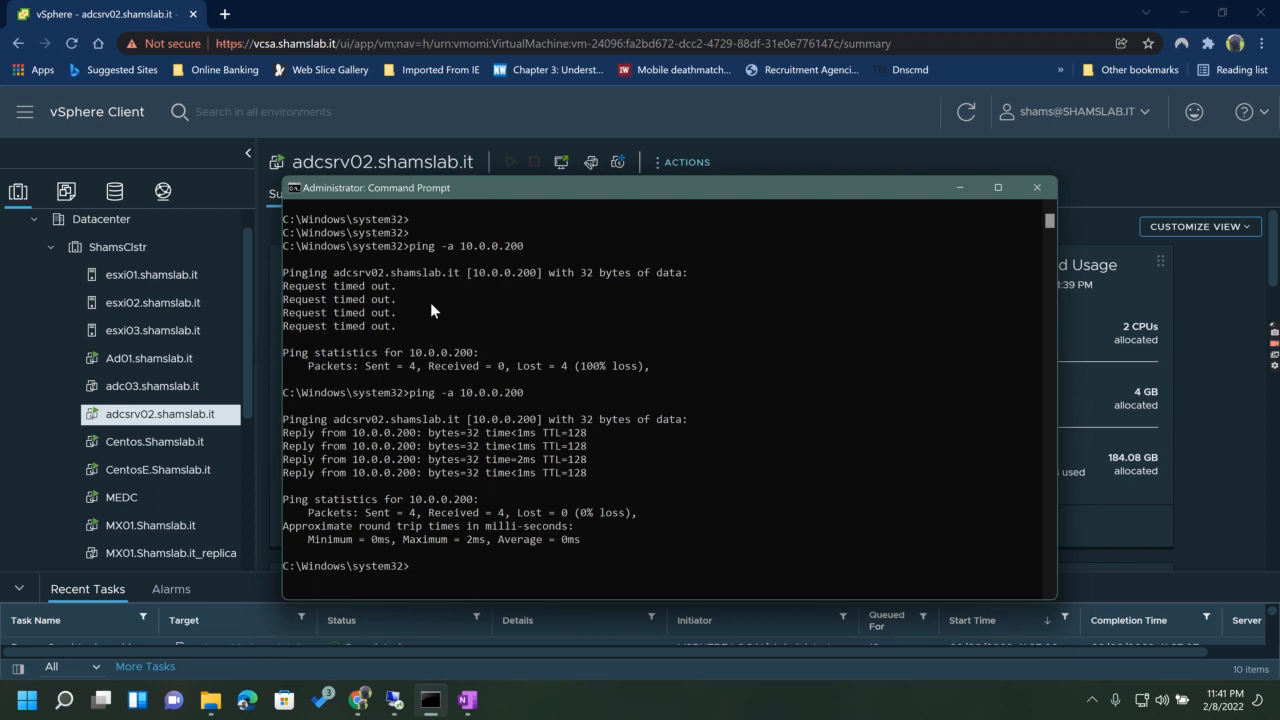
left_click(960, 190)
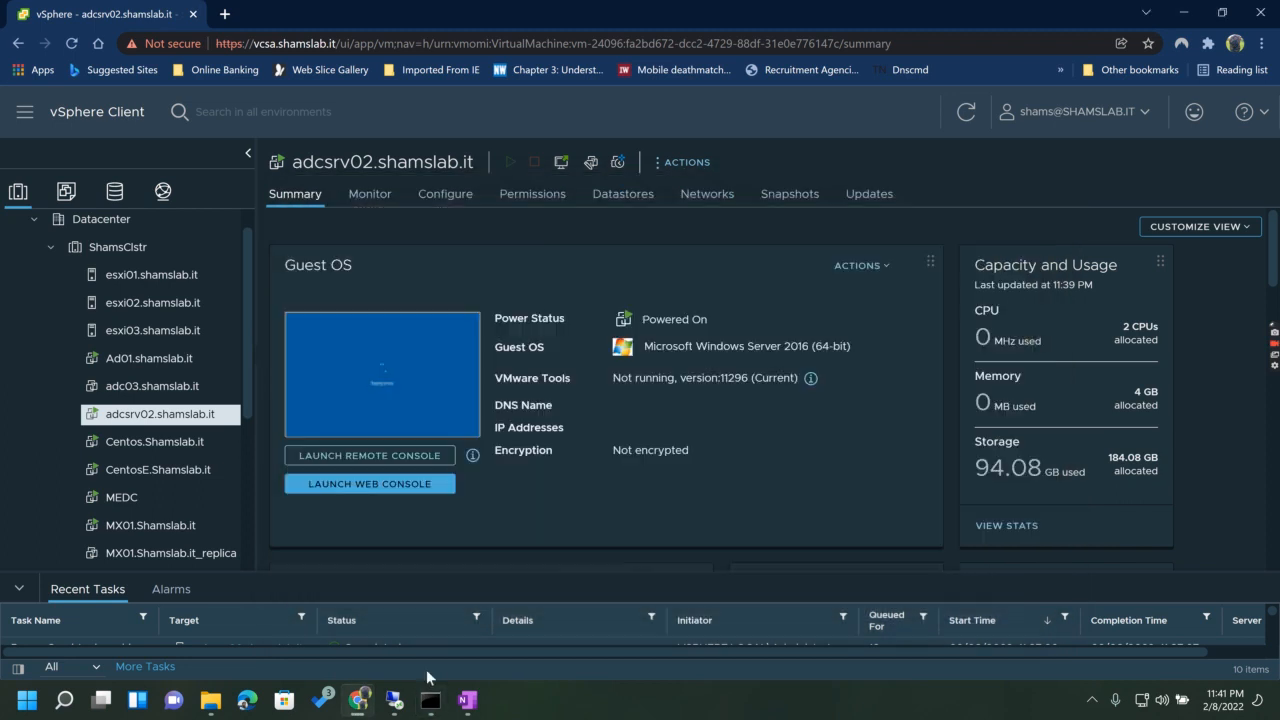
Step: Start a Remote Desktop connection to the recovered server at 10.0.0.200
mouse_move(393, 712)
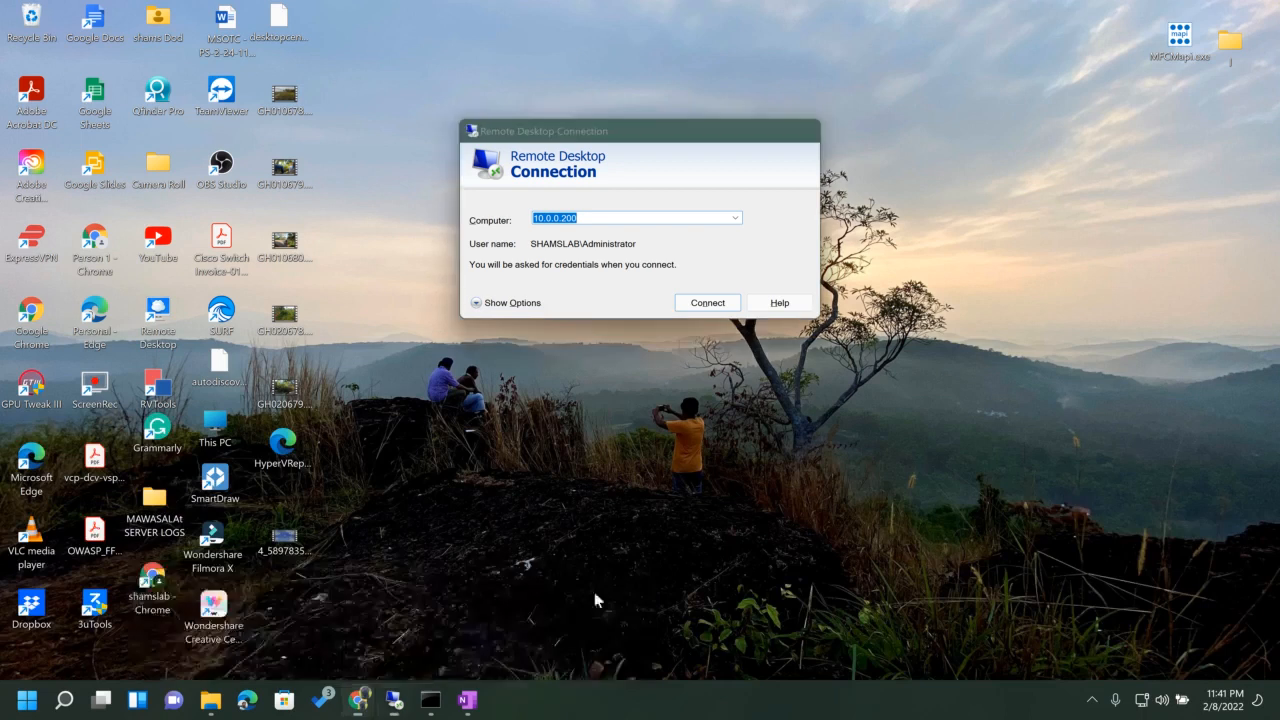
left_click(594, 592)
left_click(695, 301)
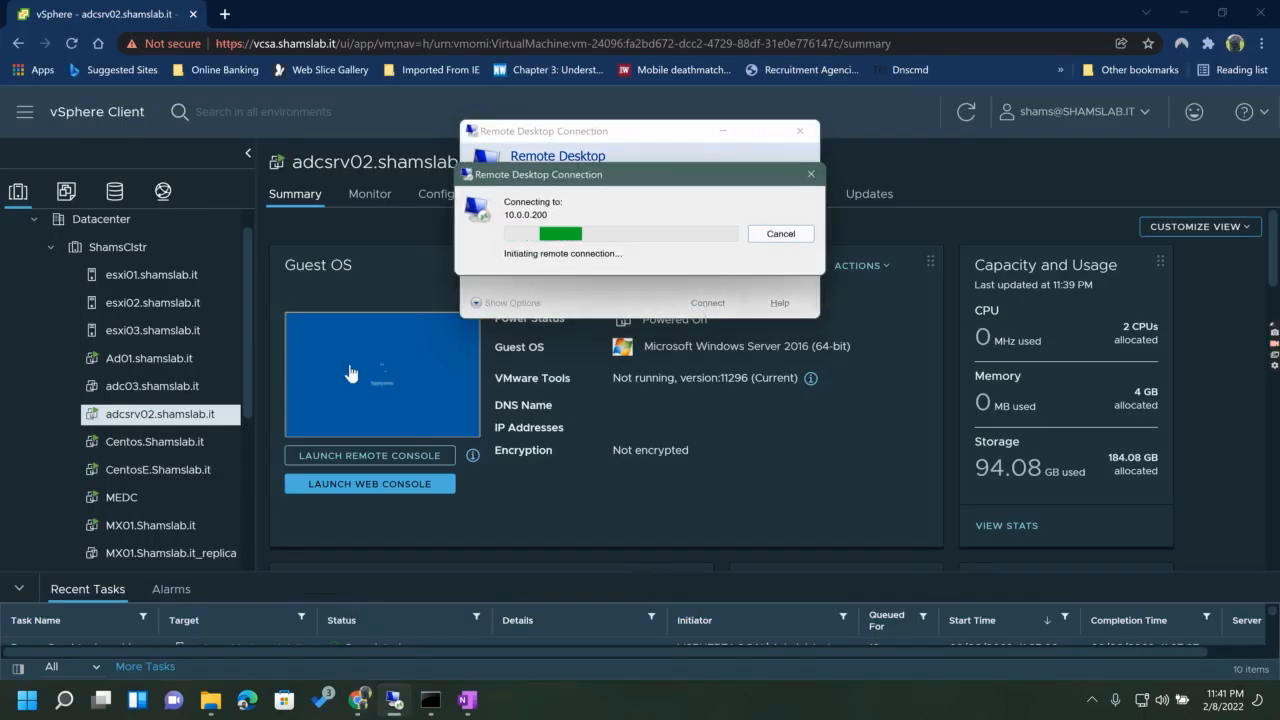
Step: Return to the vSphere inventory, reload the adcsrv02.shamslab.it summary by switching between VMs, and open its web console
left_click(150, 386)
left_click(155, 415)
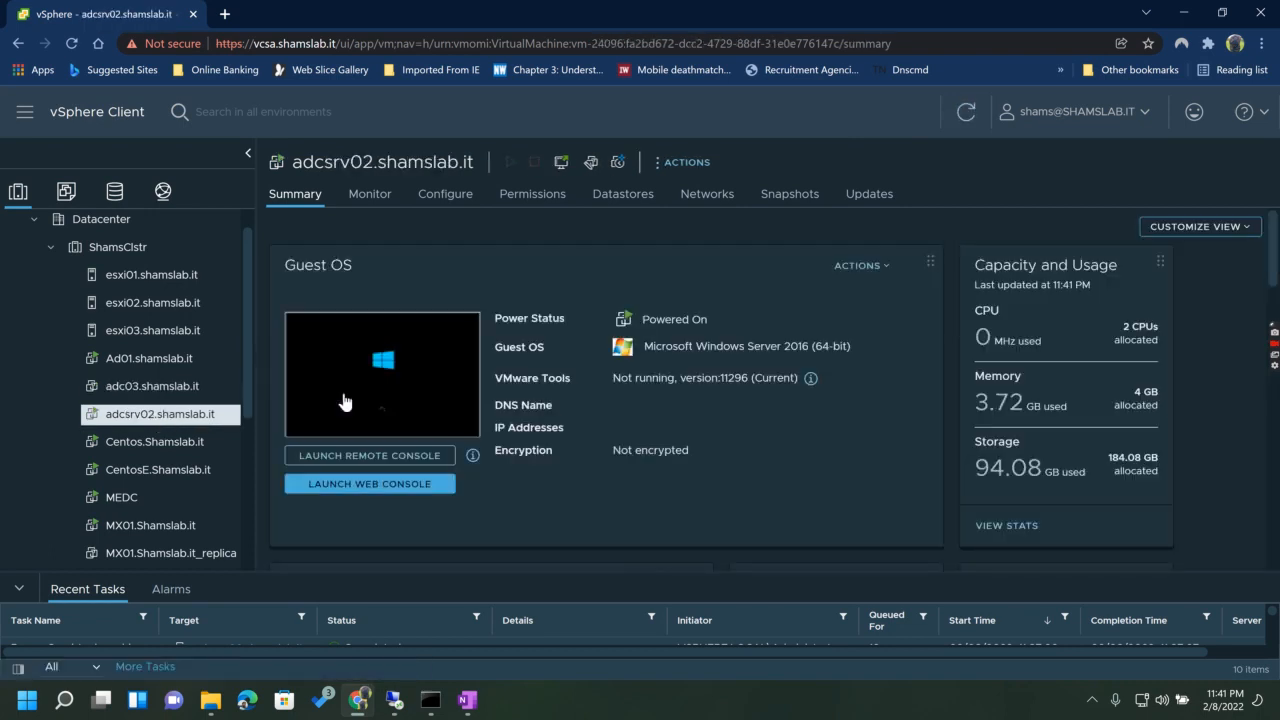
left_click(398, 372)
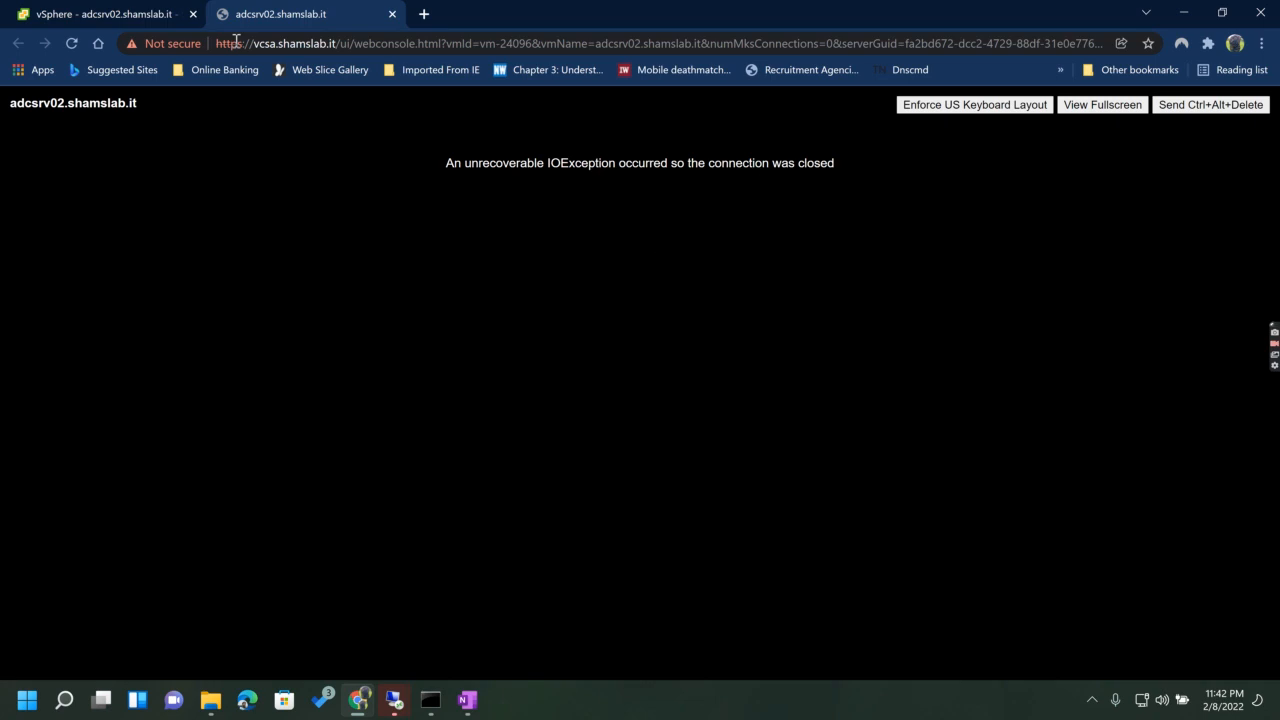
Step: Reload the adcsrv02.shamslab.it summary in vSphere, launch its web console again, compare the open consoles, and close the disconnected one
left_click(134, 14)
left_click(152, 386)
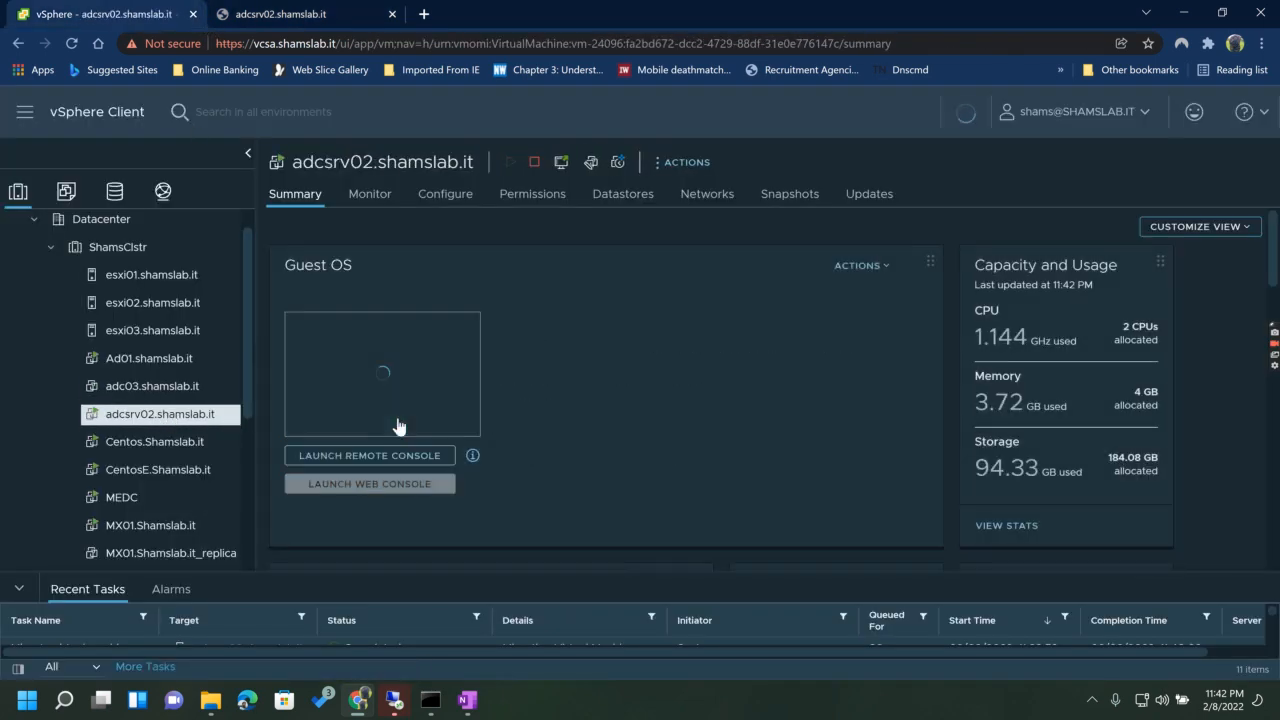
left_click(400, 400)
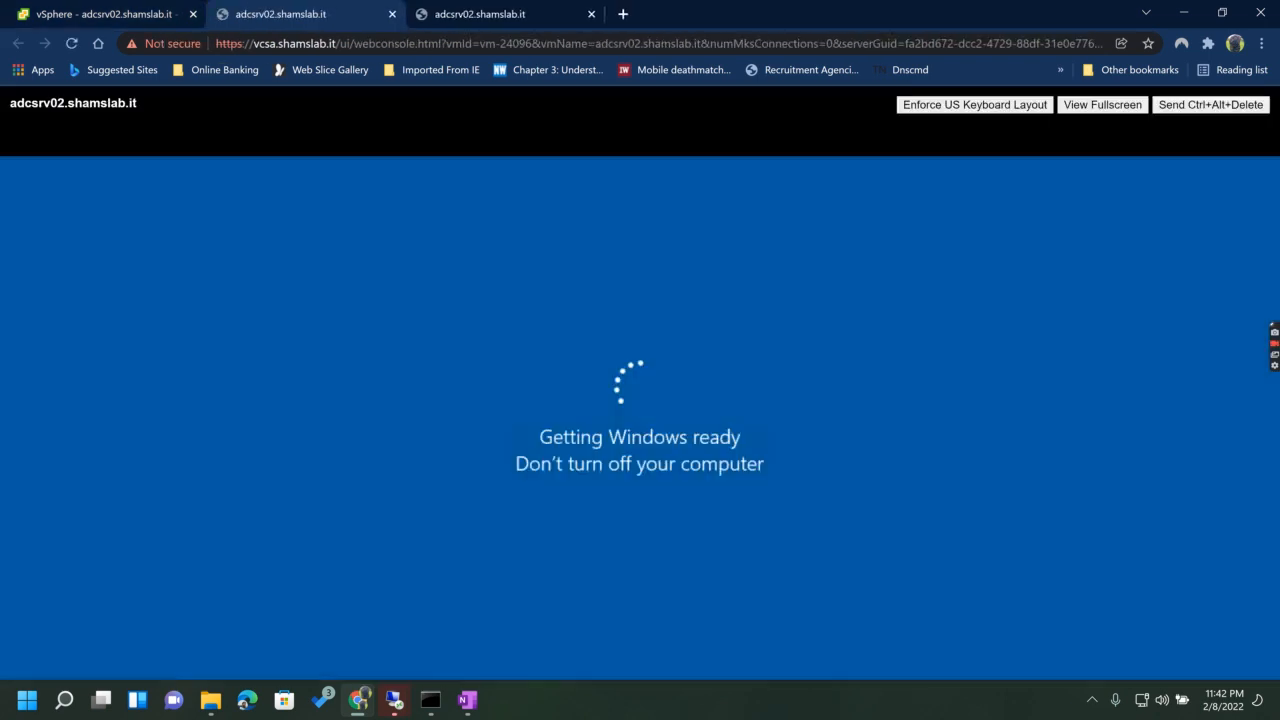
left_click(447, 14)
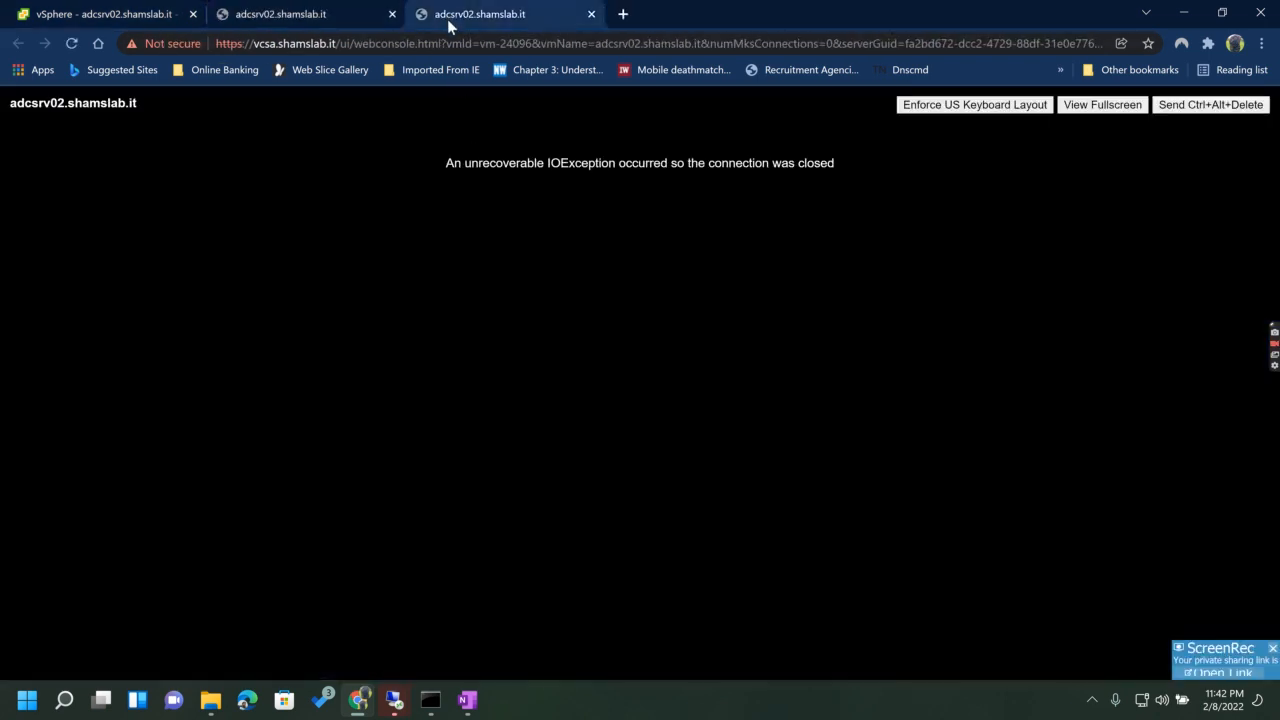
left_click(591, 14)
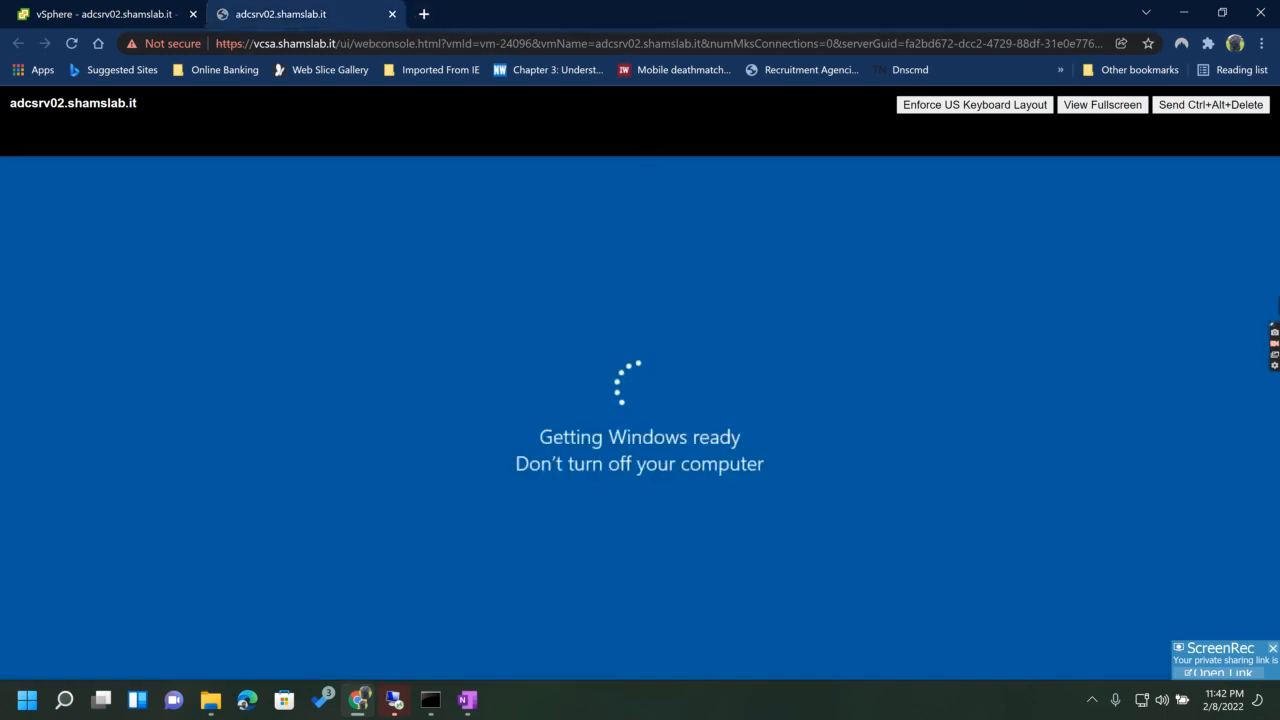